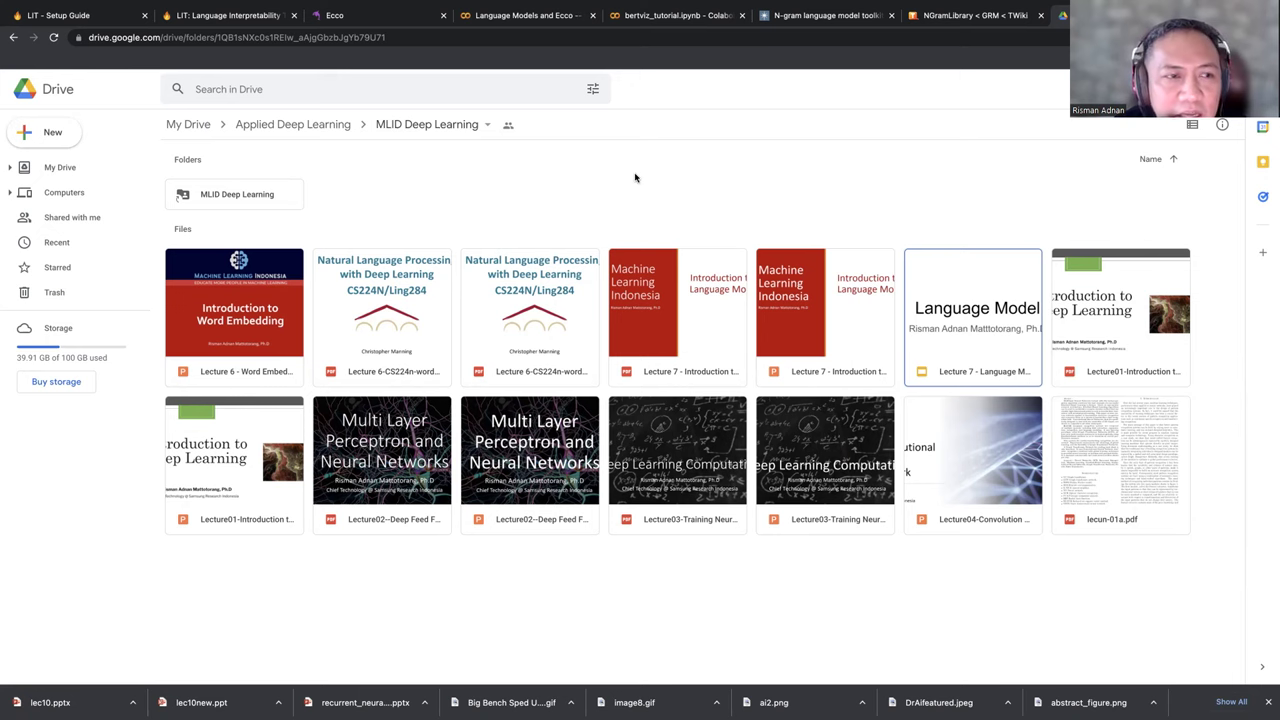
Step: Switch to the Language Interpretability Tool demo, select the datapoint at index 0 and check the available embedding options
left_click(220, 18)
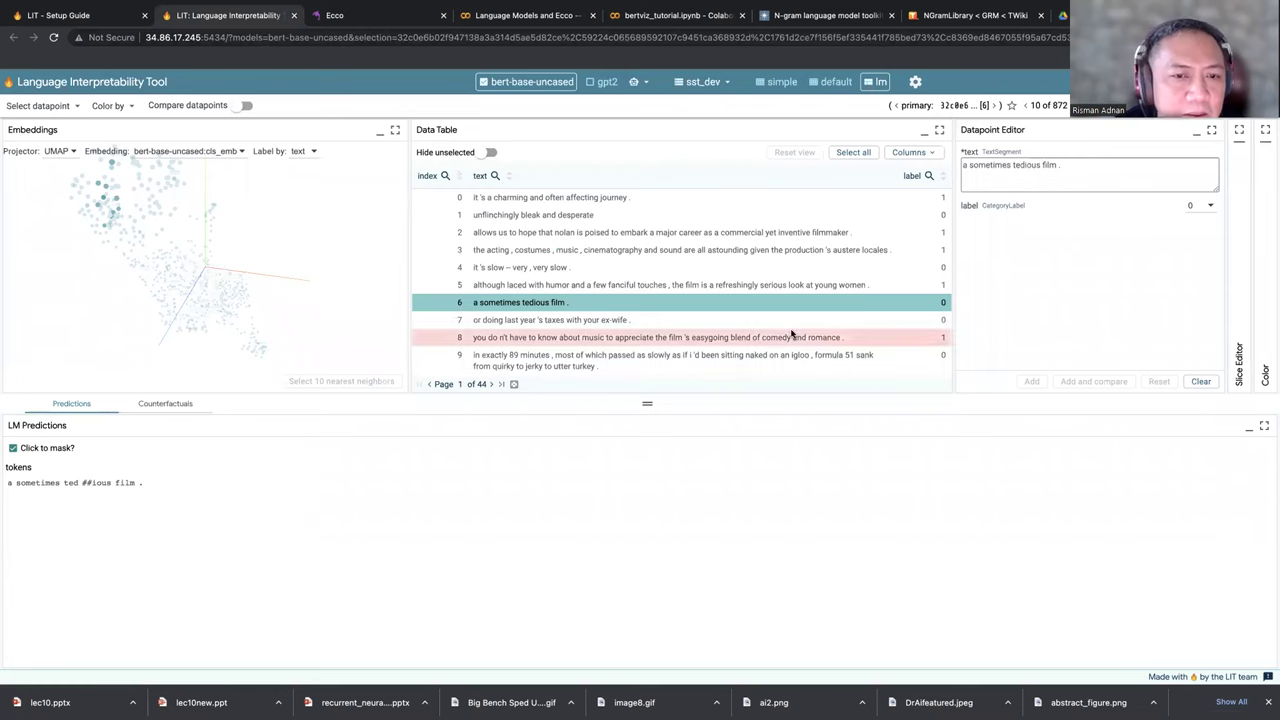
left_click(505, 197)
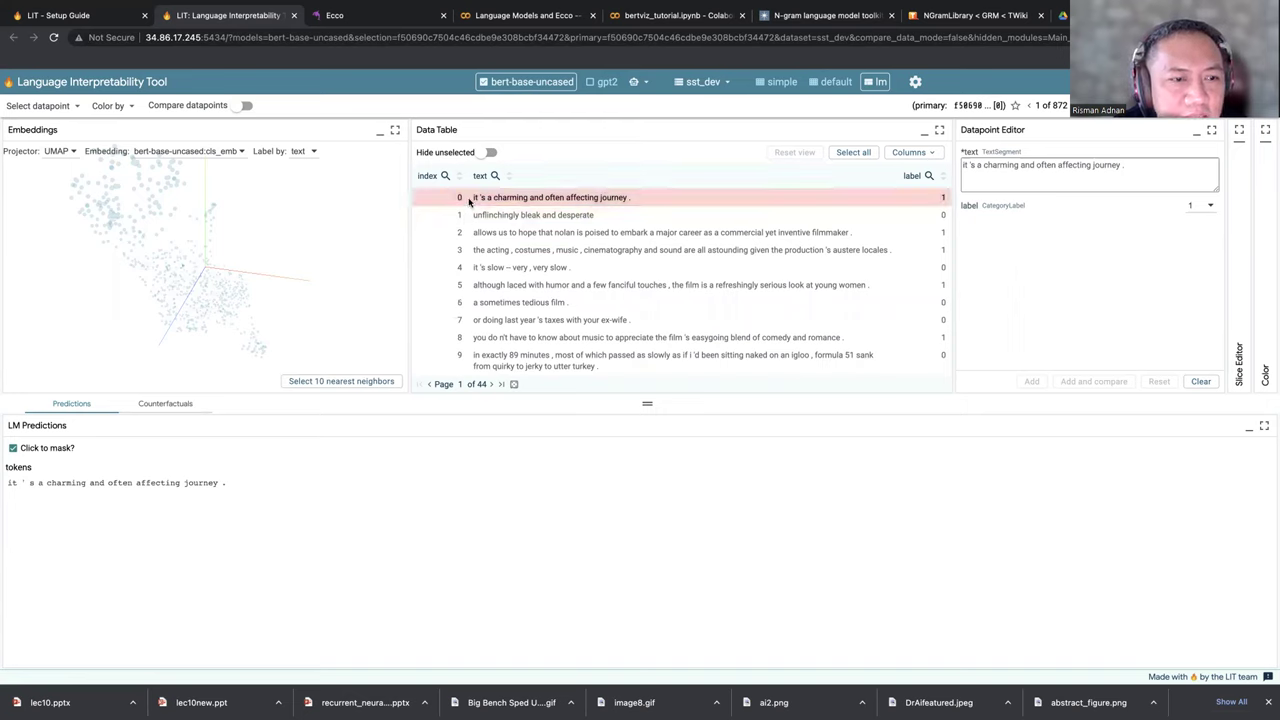
left_click(539, 216)
left_click(515, 198)
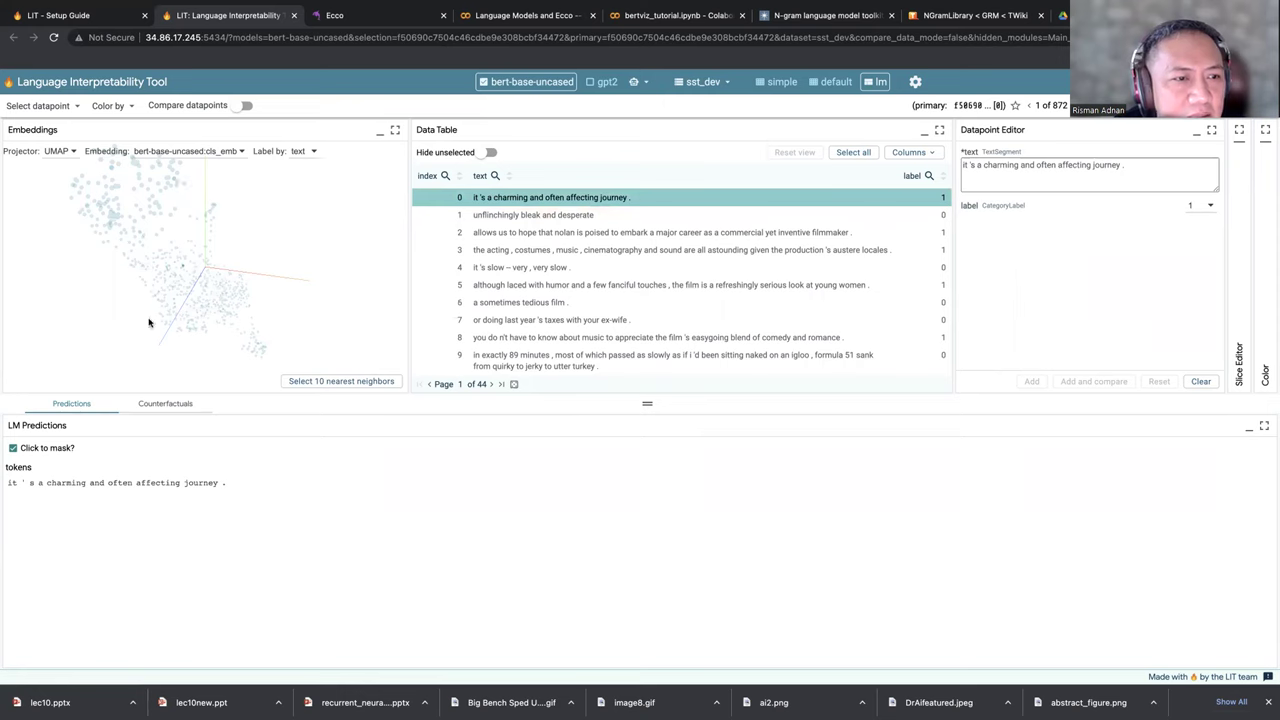
left_click(240, 152)
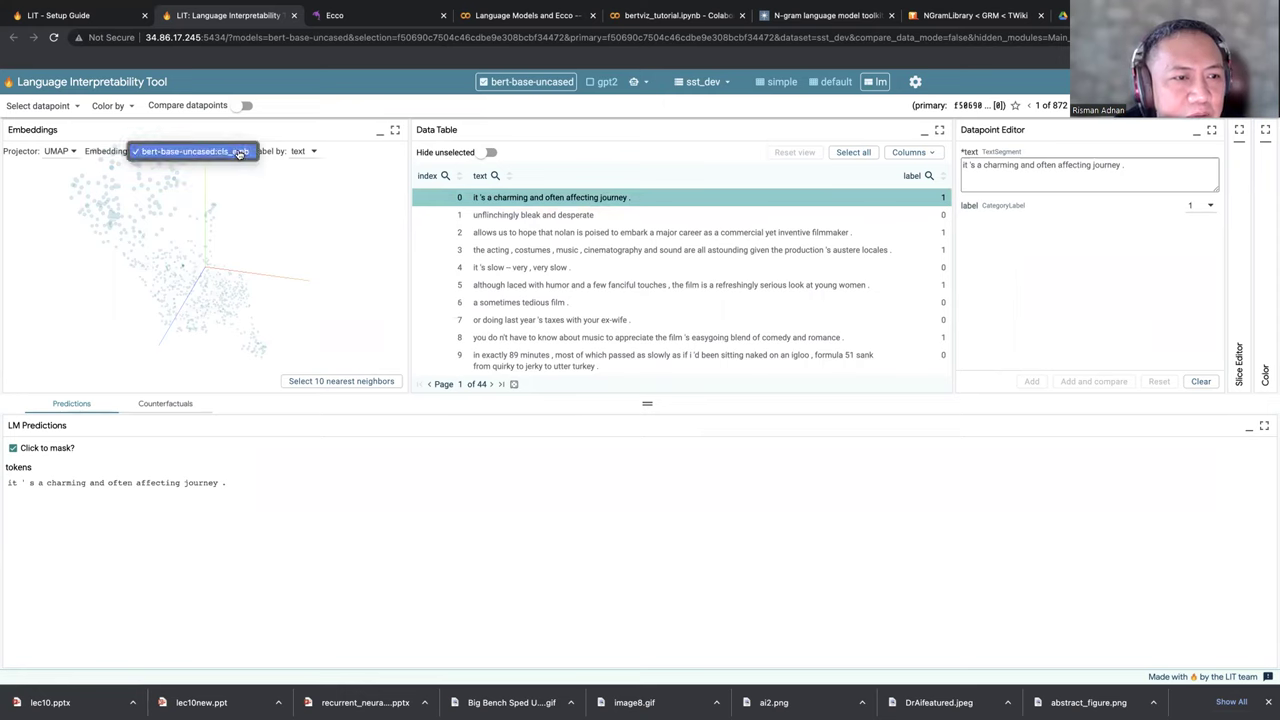
left_click(240, 153)
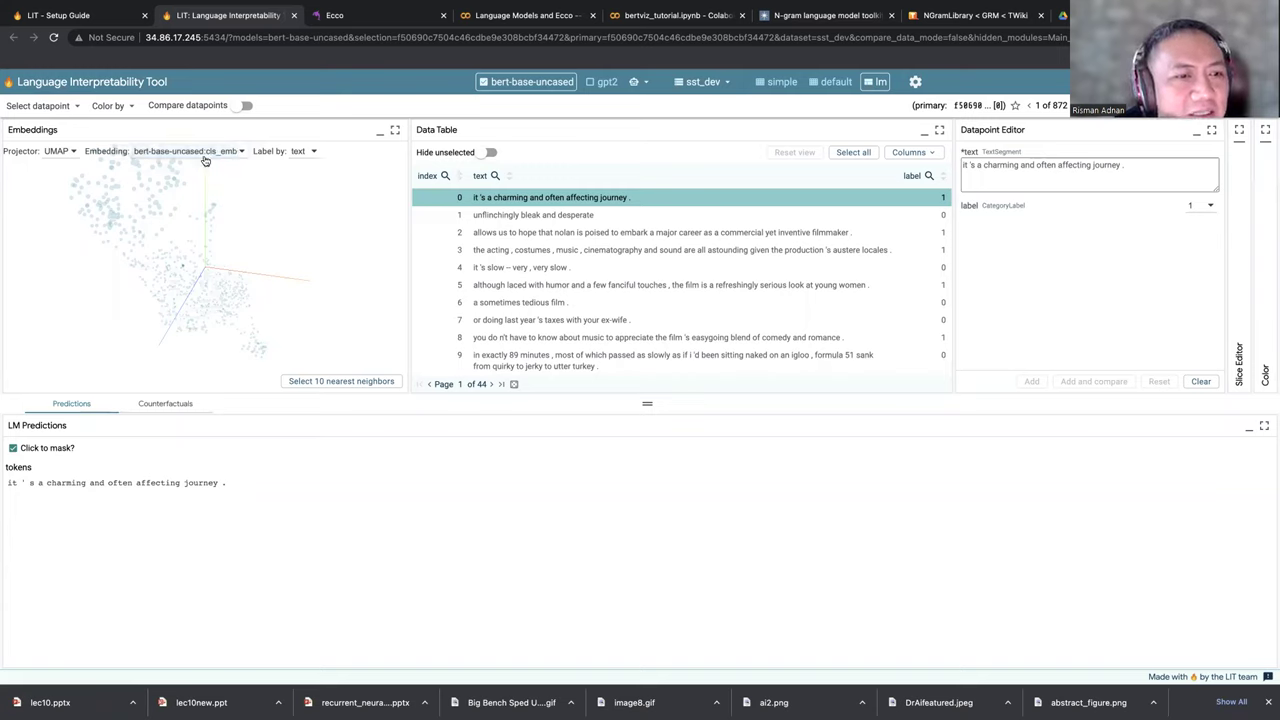
Step: Go through the datapoints at index 1 to 9 one by one to examine their embedding positions and tokens
left_click(502, 220)
left_click(500, 233)
left_click(496, 250)
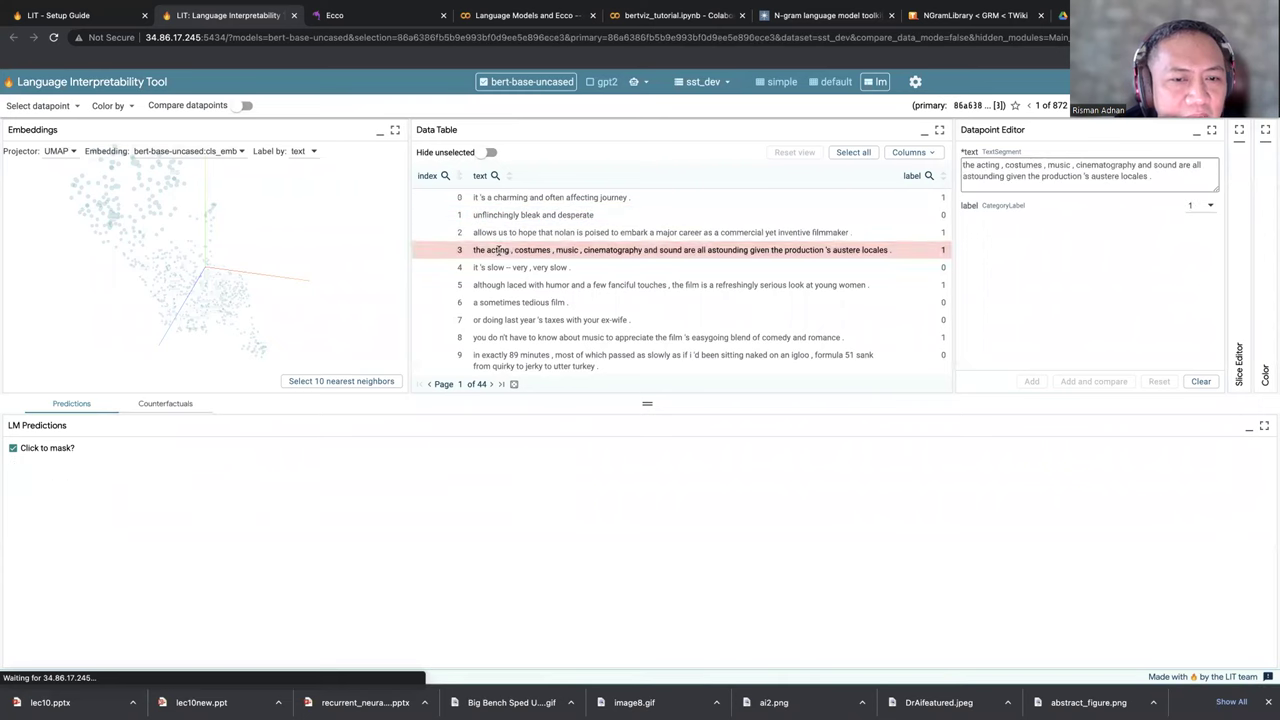
left_click(498, 267)
left_click(500, 285)
left_click(507, 302)
left_click(511, 322)
left_click(515, 338)
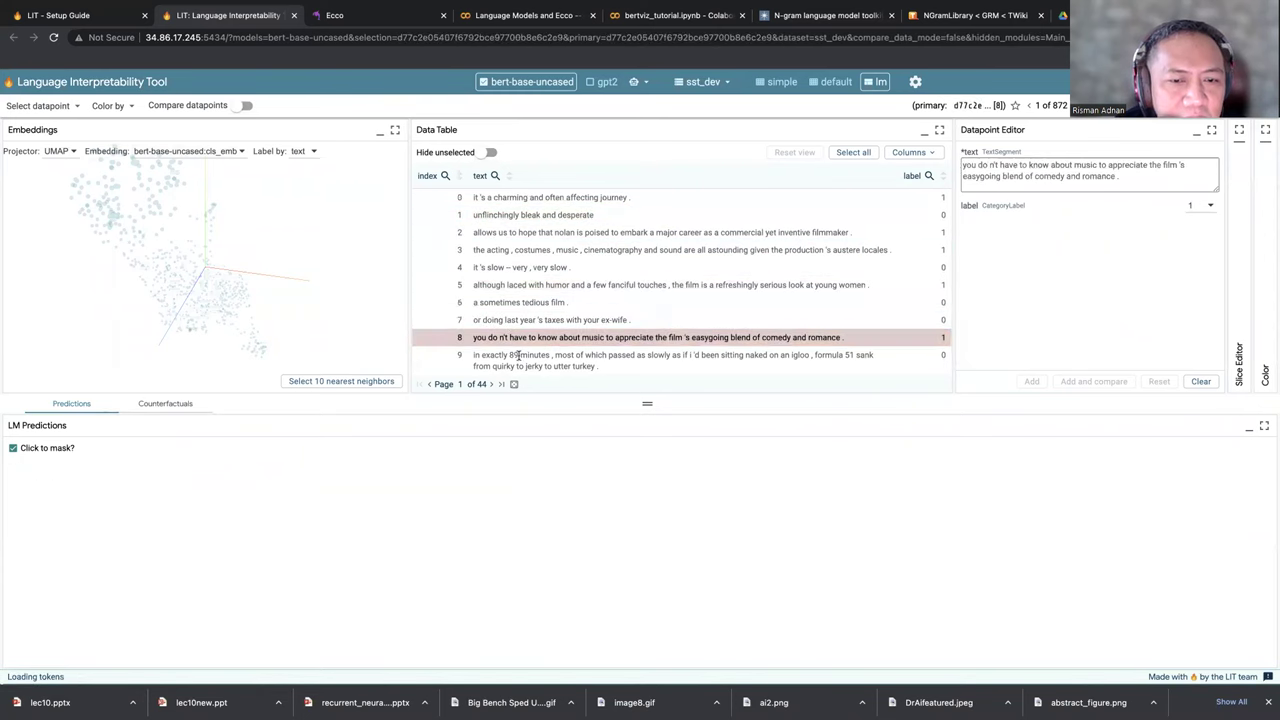
left_click(518, 363)
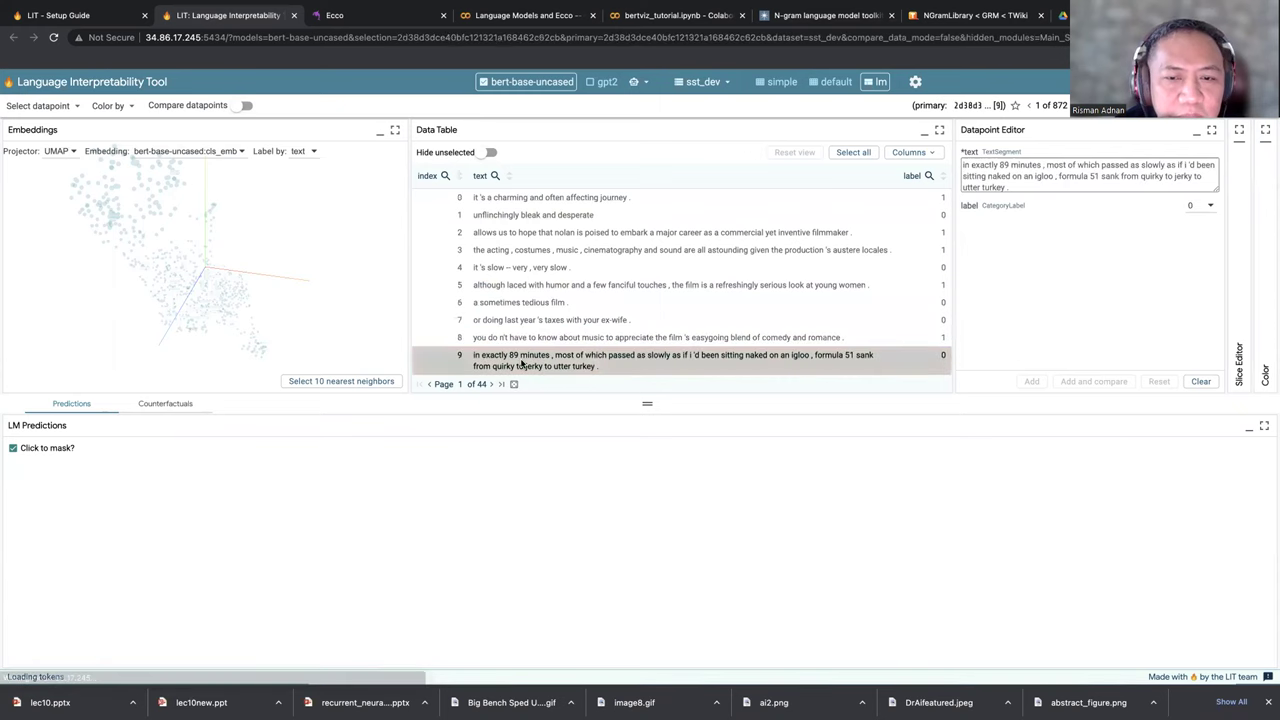
Step: Select the 10 nearest neighbors of the datapoint at index 0, and do the same for index 1
left_click(508, 197)
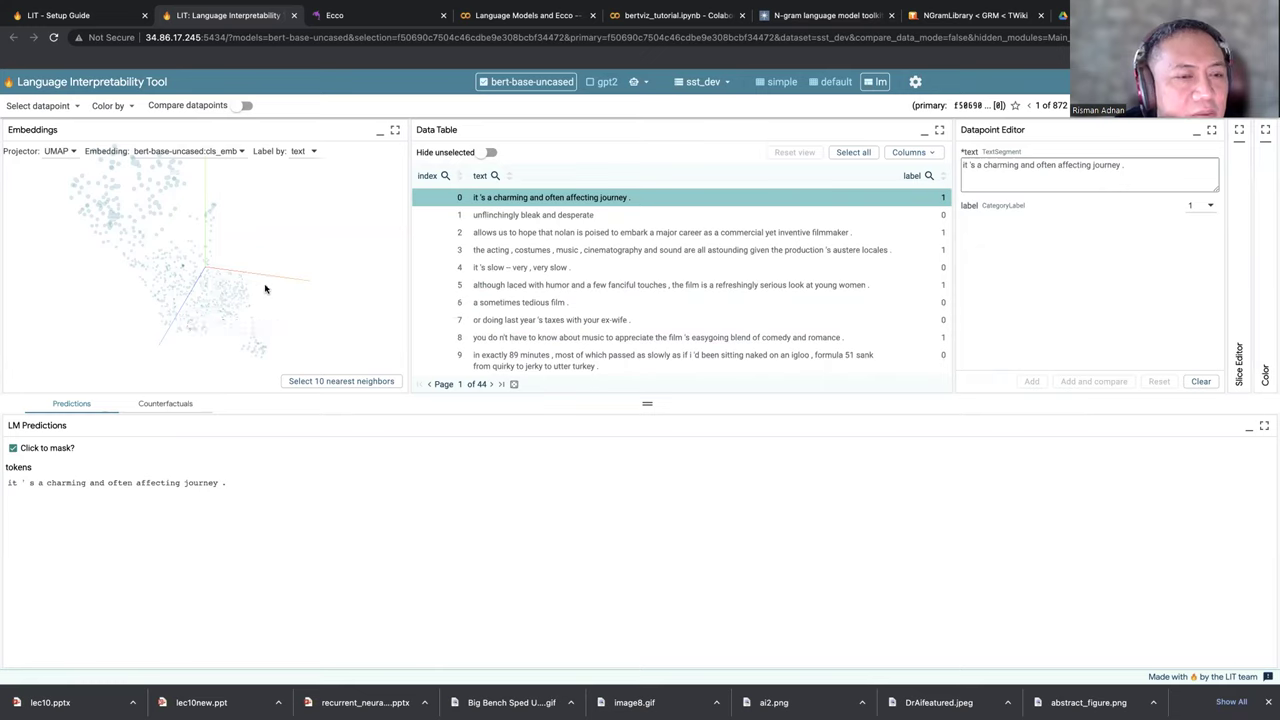
left_click(375, 382)
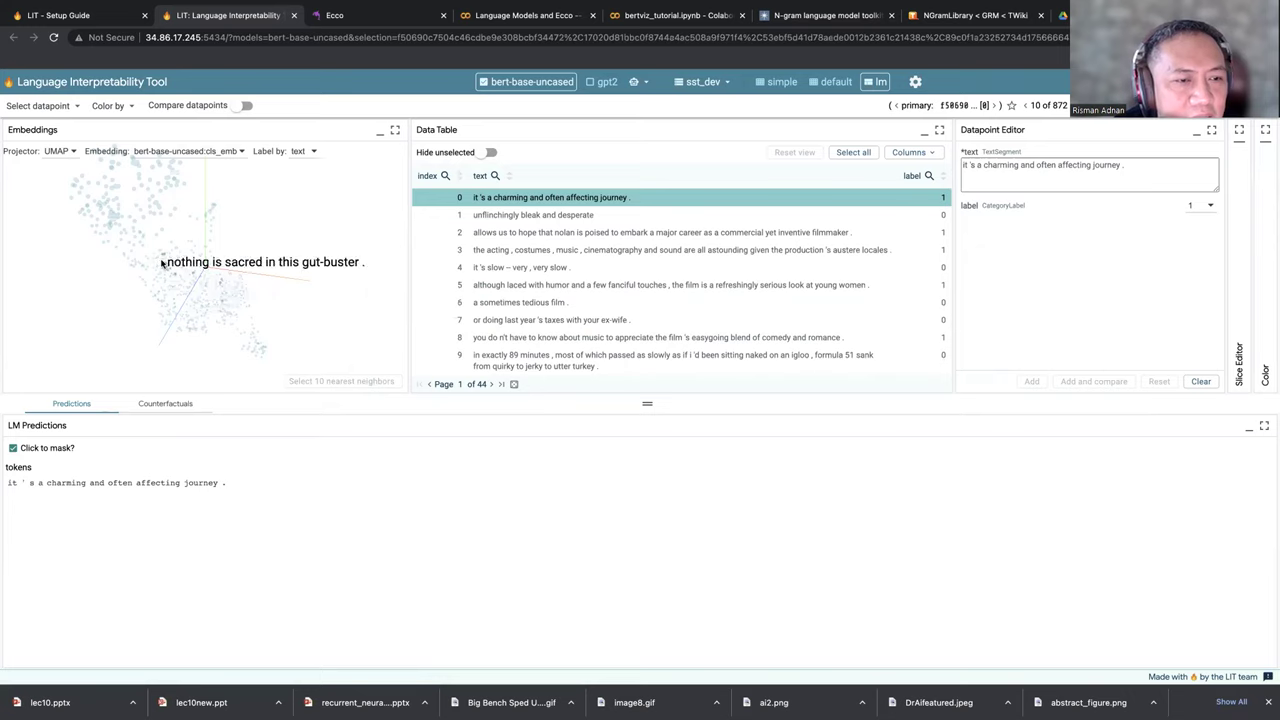
left_click(521, 214)
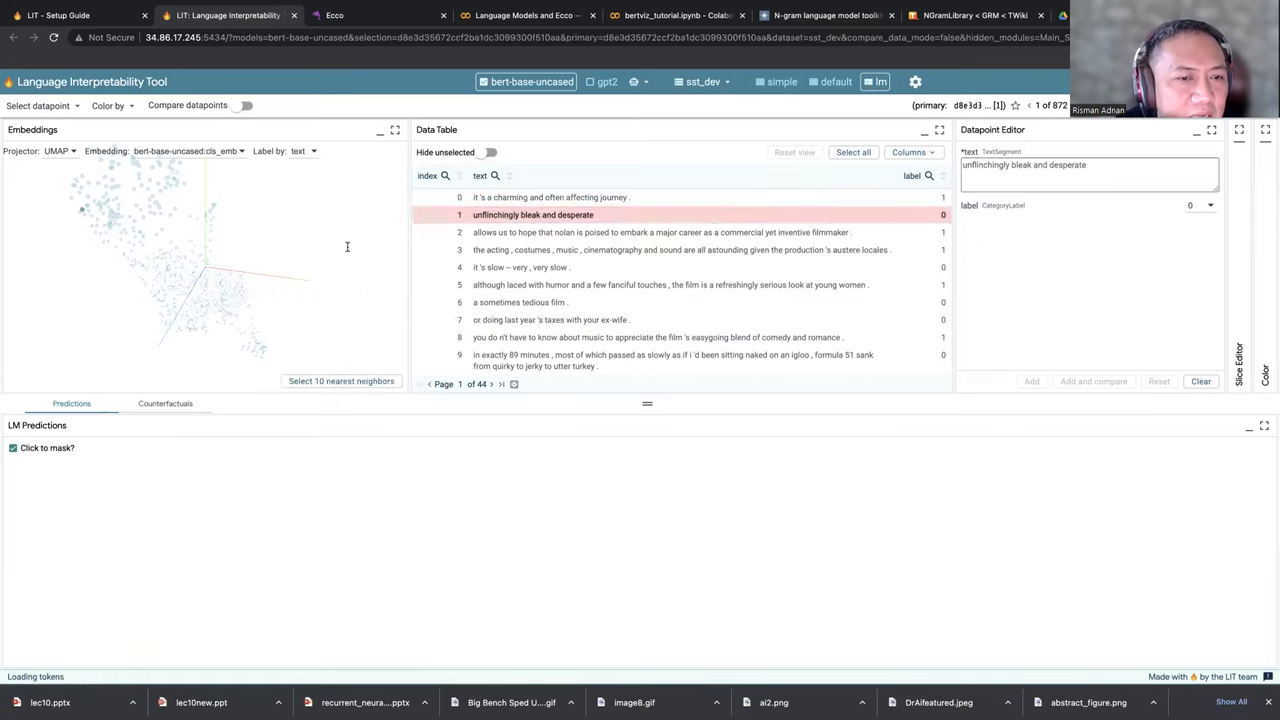
left_click(362, 383)
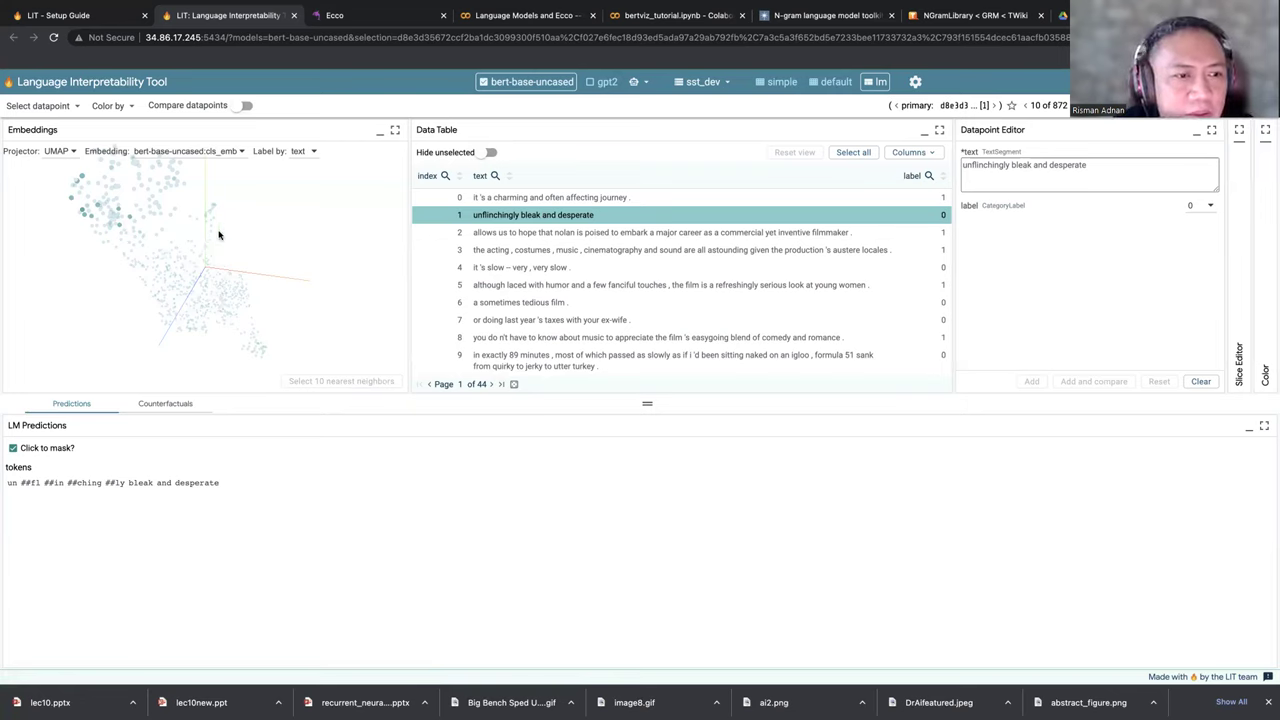
Step: View the datapoints at index 2 to 6 in turn, ending on "a sometimes tedious film ."
left_click(496, 231)
left_click(515, 252)
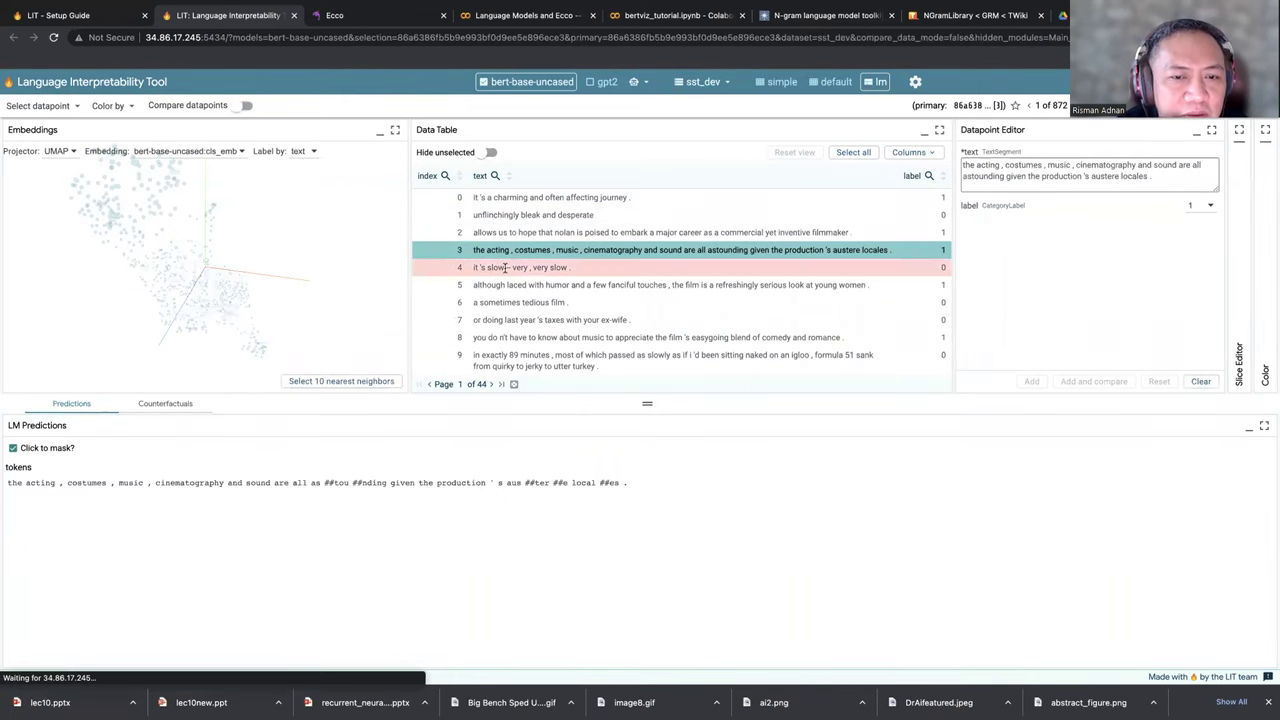
left_click(506, 267)
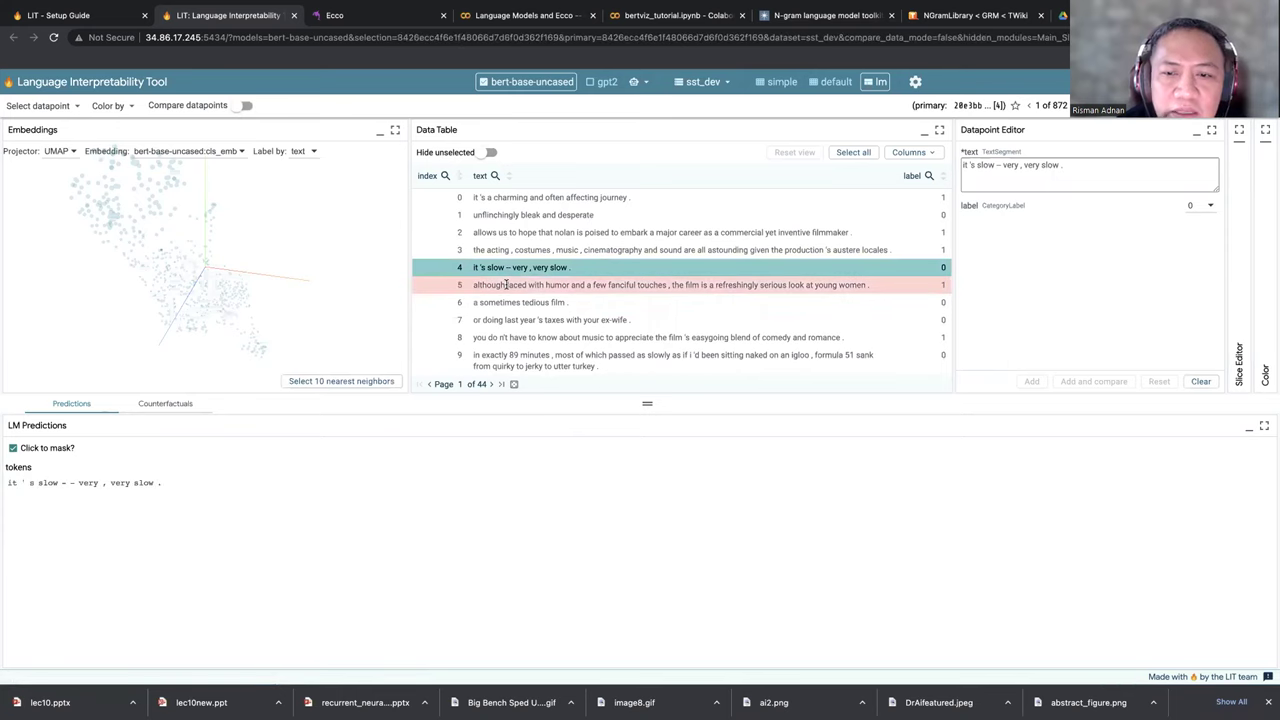
left_click(506, 285)
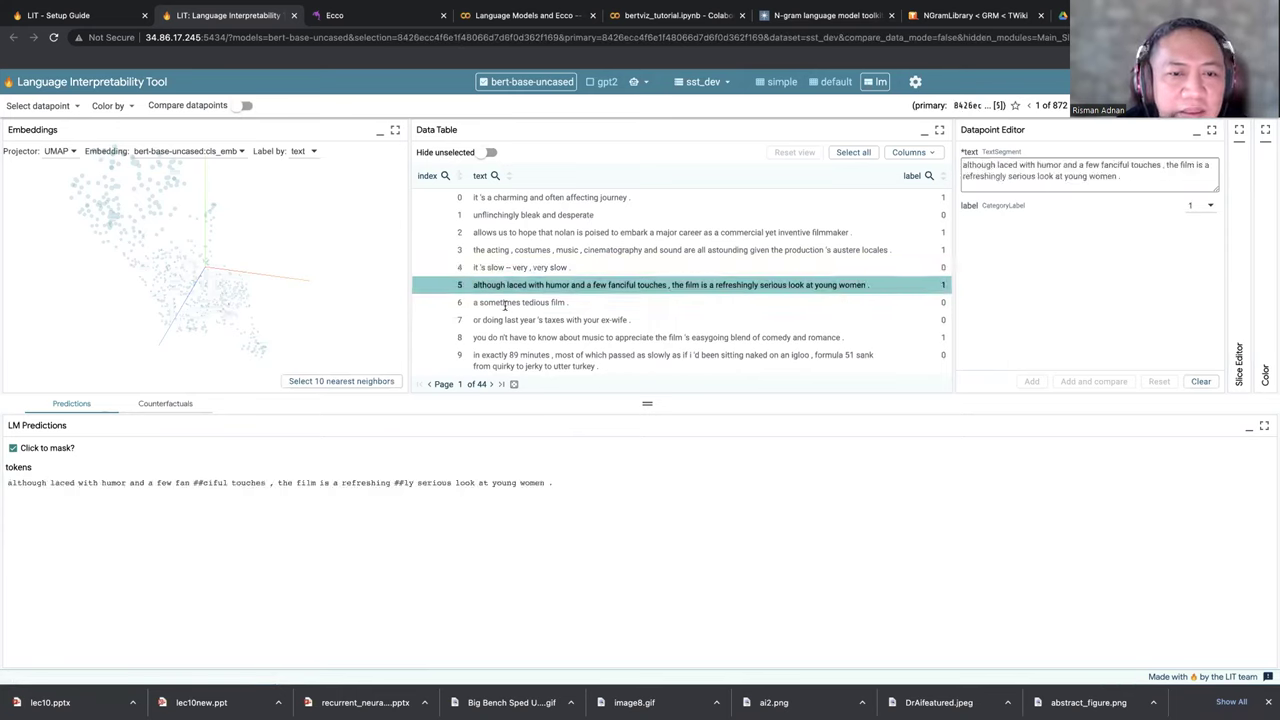
left_click(506, 302)
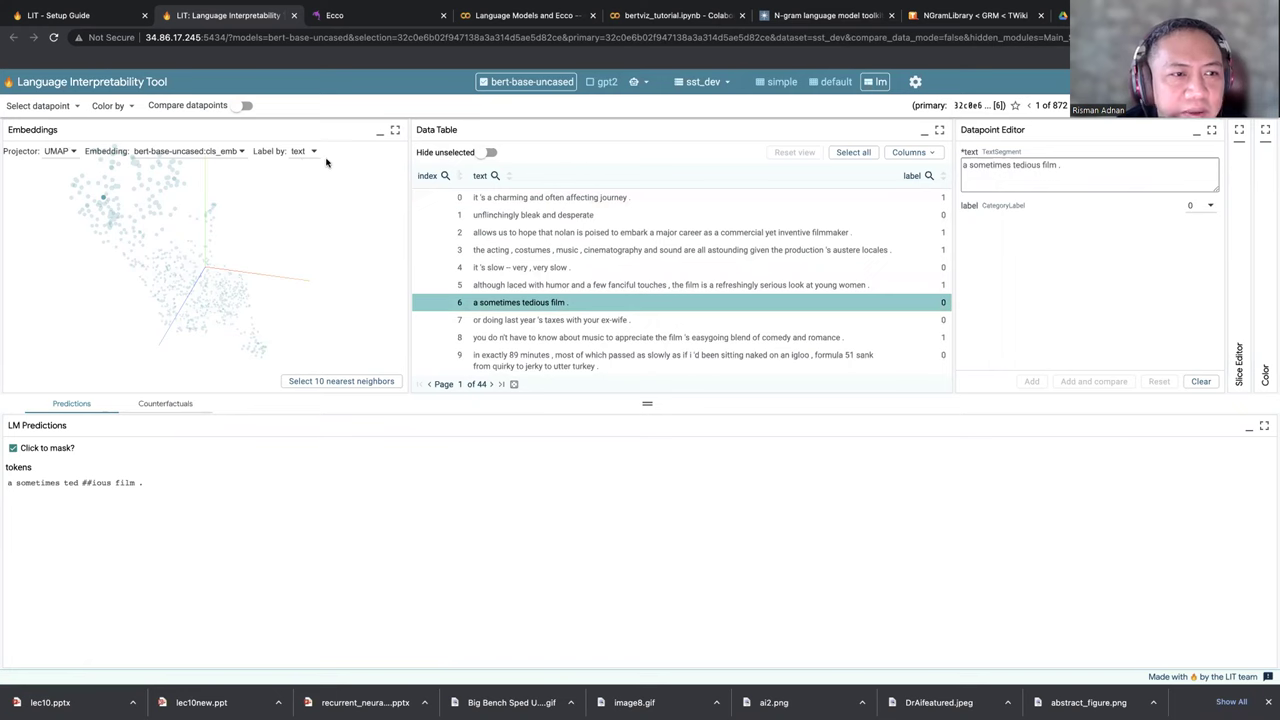
Step: Open the LIT setup guide, highlight the command "pip install lit-nlp" and skim the remaining instructions
left_click(80, 15)
scroll(596, 262, "up", 10)
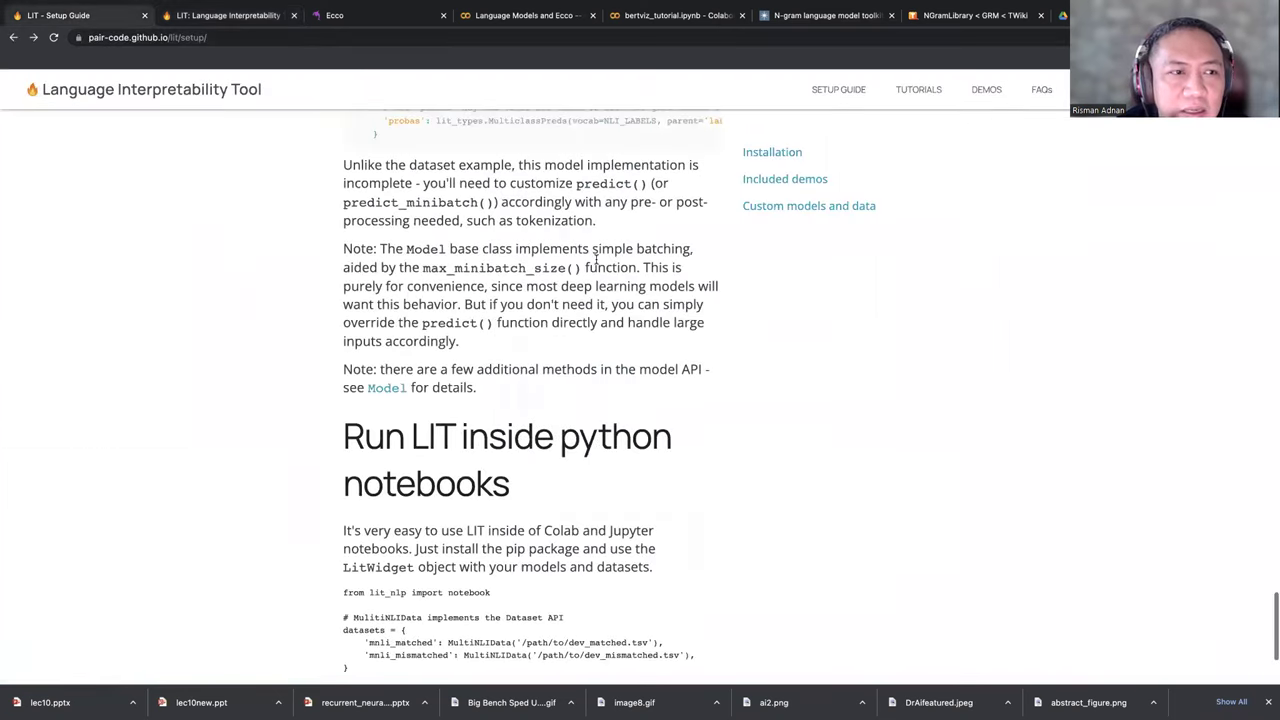
scroll(596, 262, "up", 15)
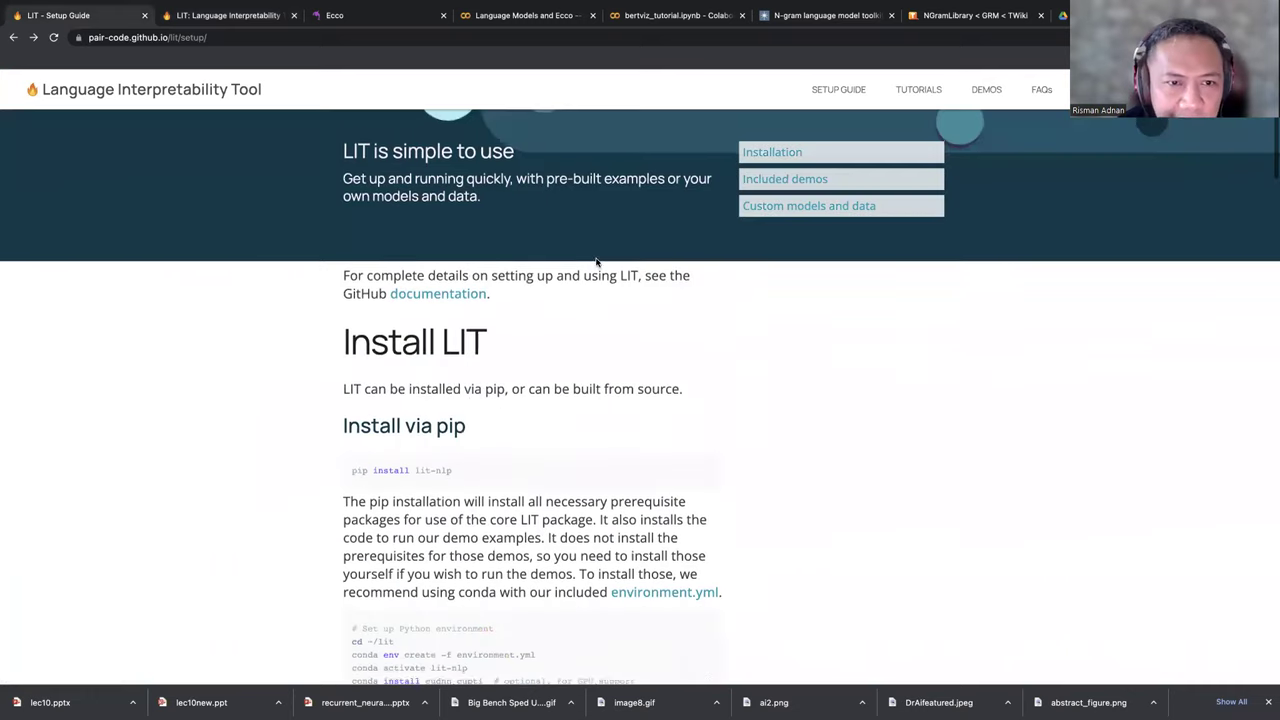
scroll(596, 262, "down", 3)
scroll(557, 257, "down", 1)
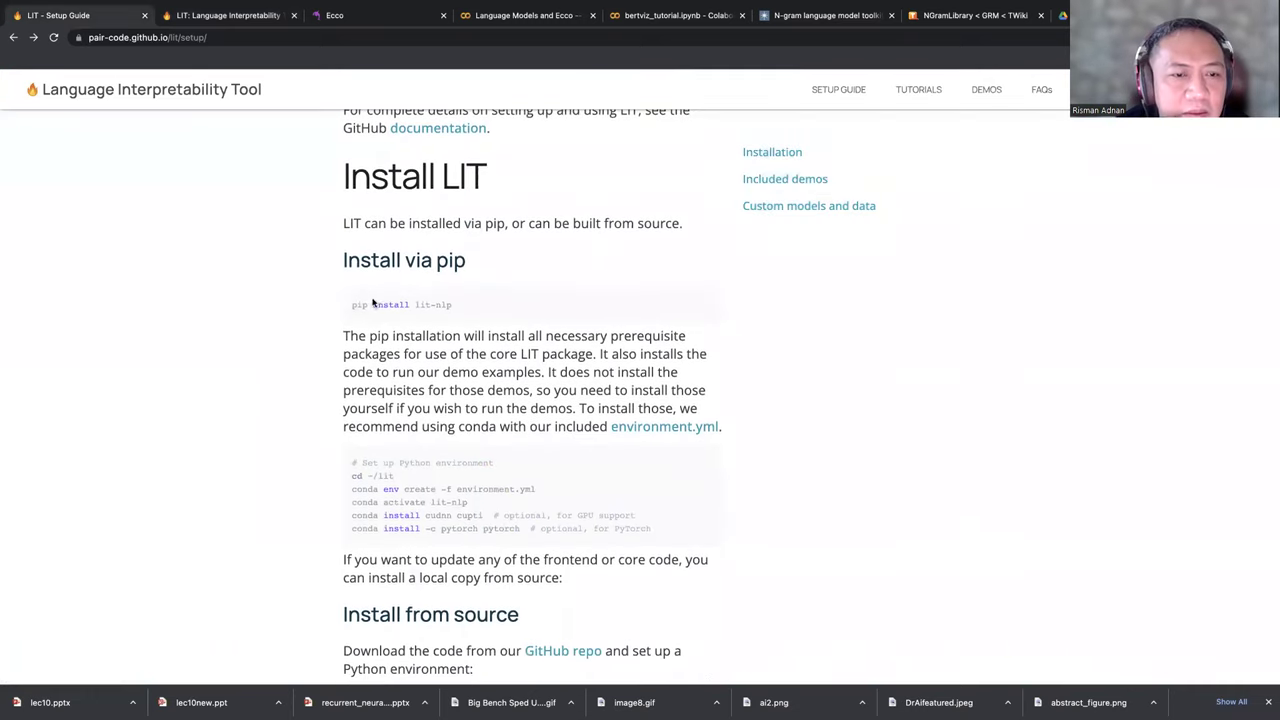
left_click_drag(350, 305, 489, 307)
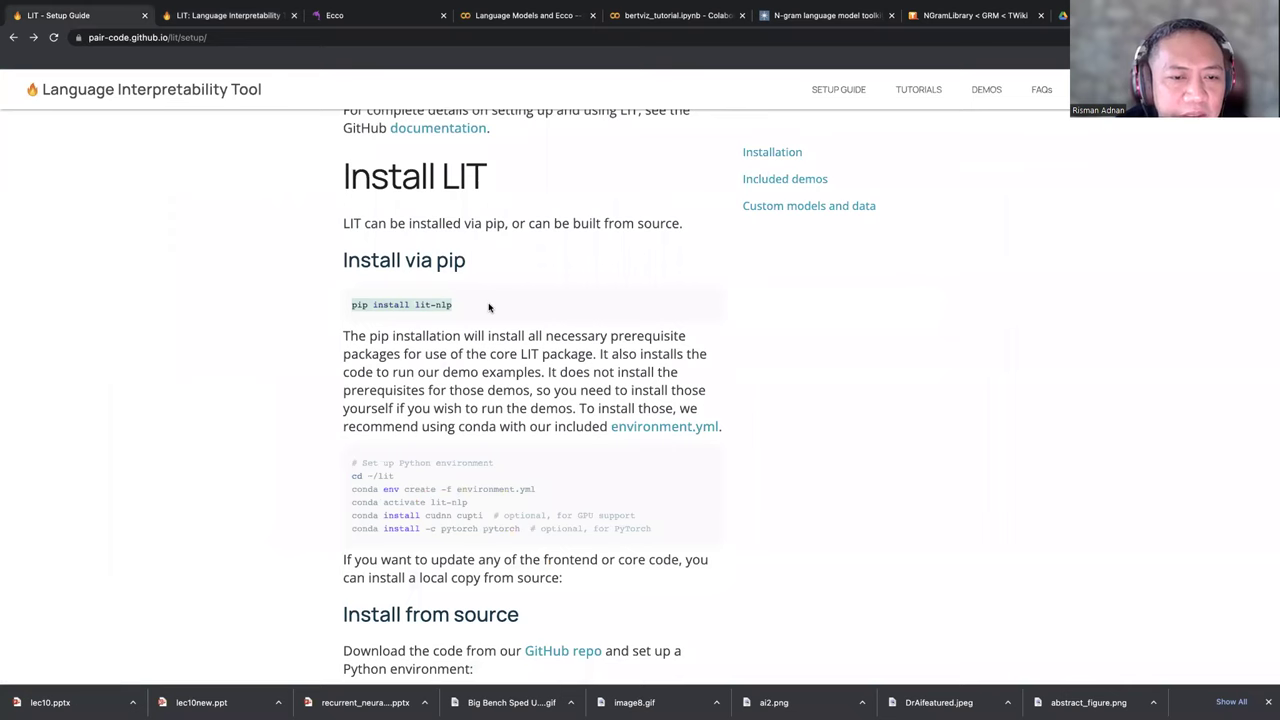
scroll(489, 307, "down", 20)
scroll(488, 305, "up", 20)
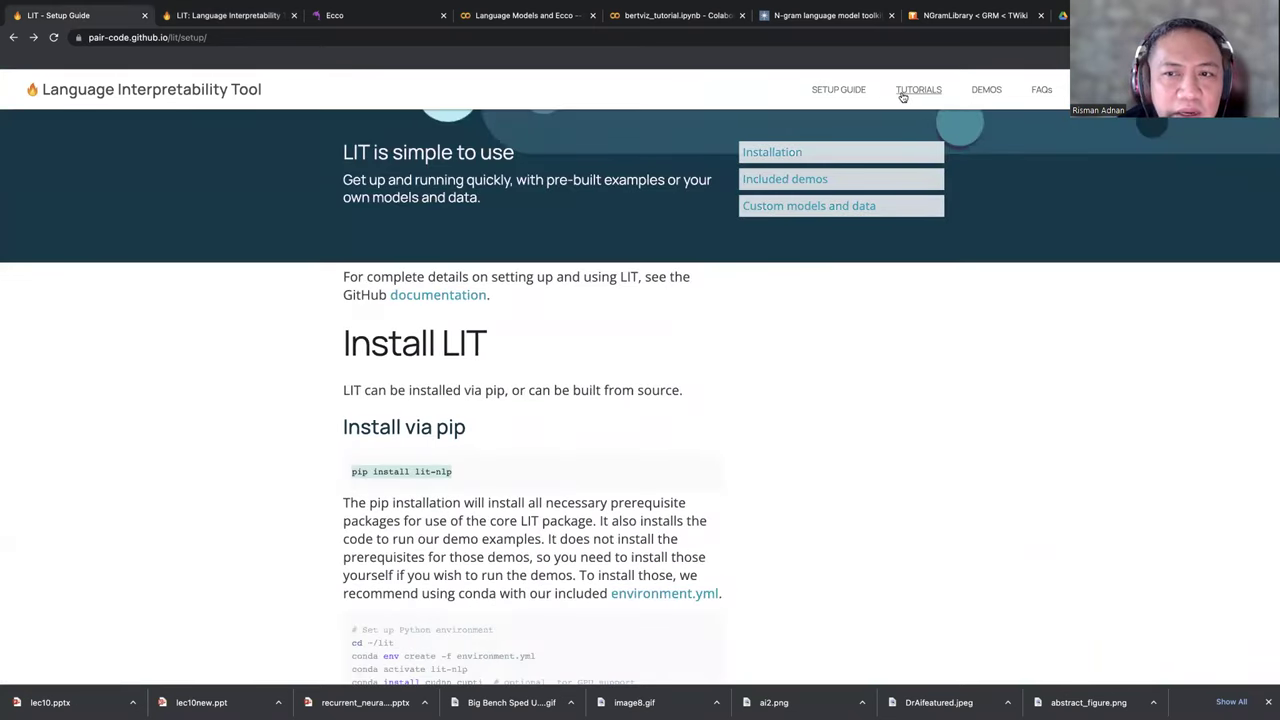
Step: Open the LIT tutorials page and look over the listed basics and analysis tutorials
left_click(897, 95)
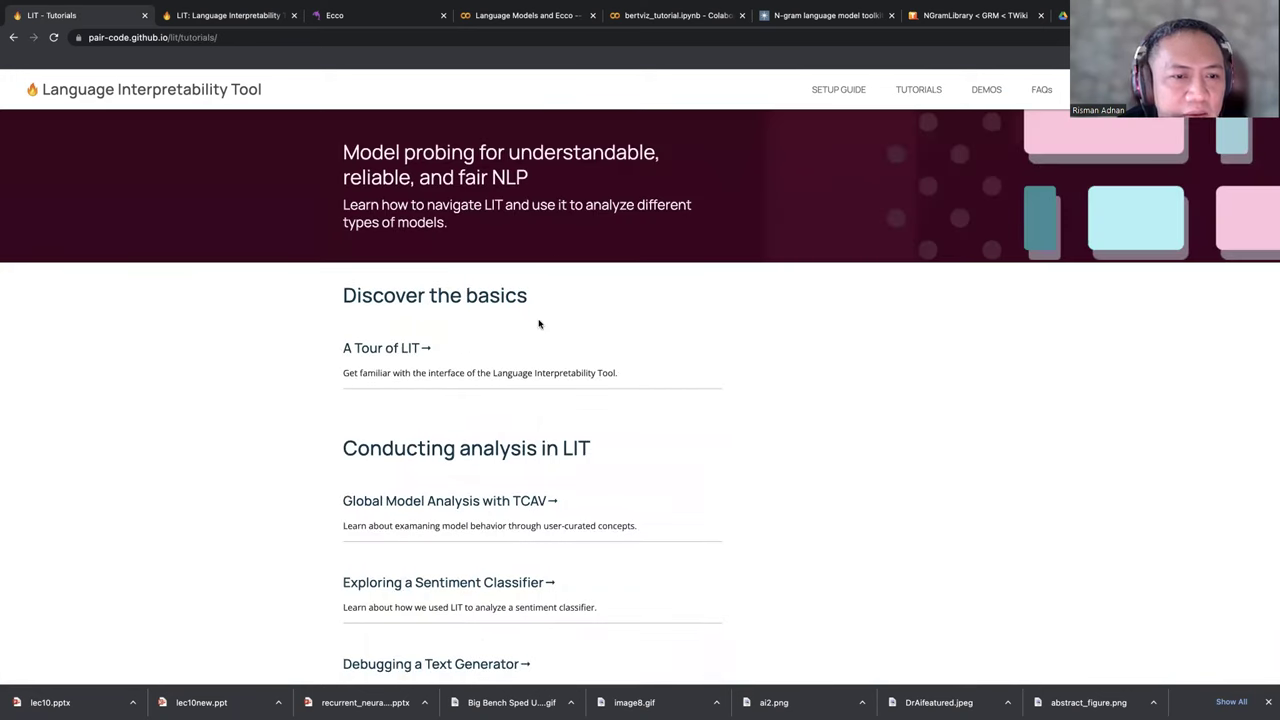
scroll(538, 323, "down", 5)
scroll(538, 323, "up", 5)
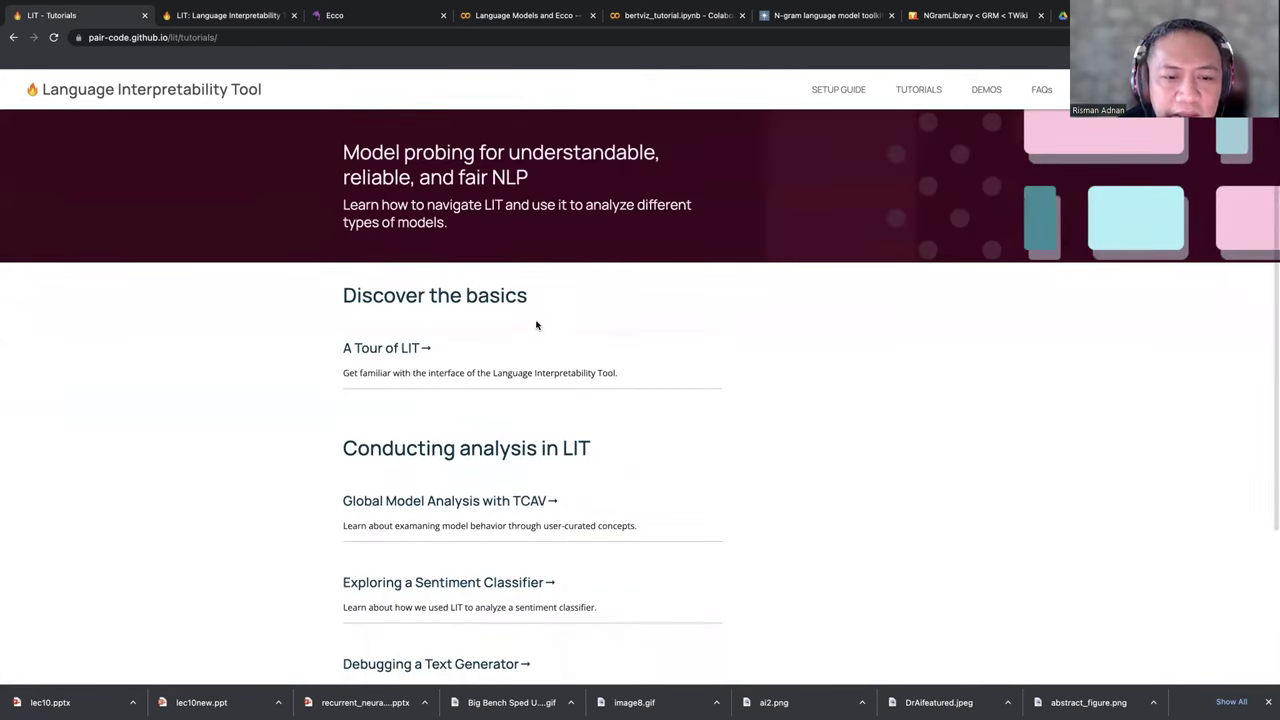
scroll(538, 323, "down", 5)
scroll(538, 323, "up", 5)
Step: Return to the LIT setup guide and skim its installation and demo sections
left_click(840, 92)
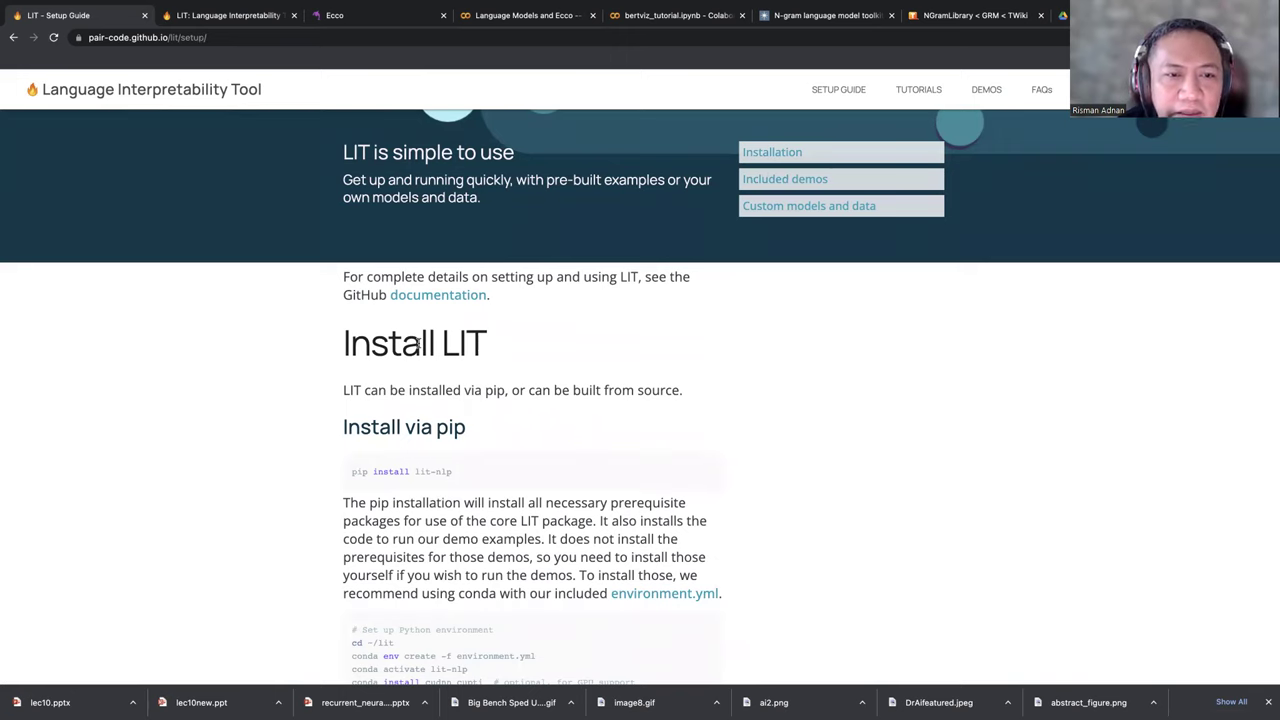
scroll(418, 342, "down", 20)
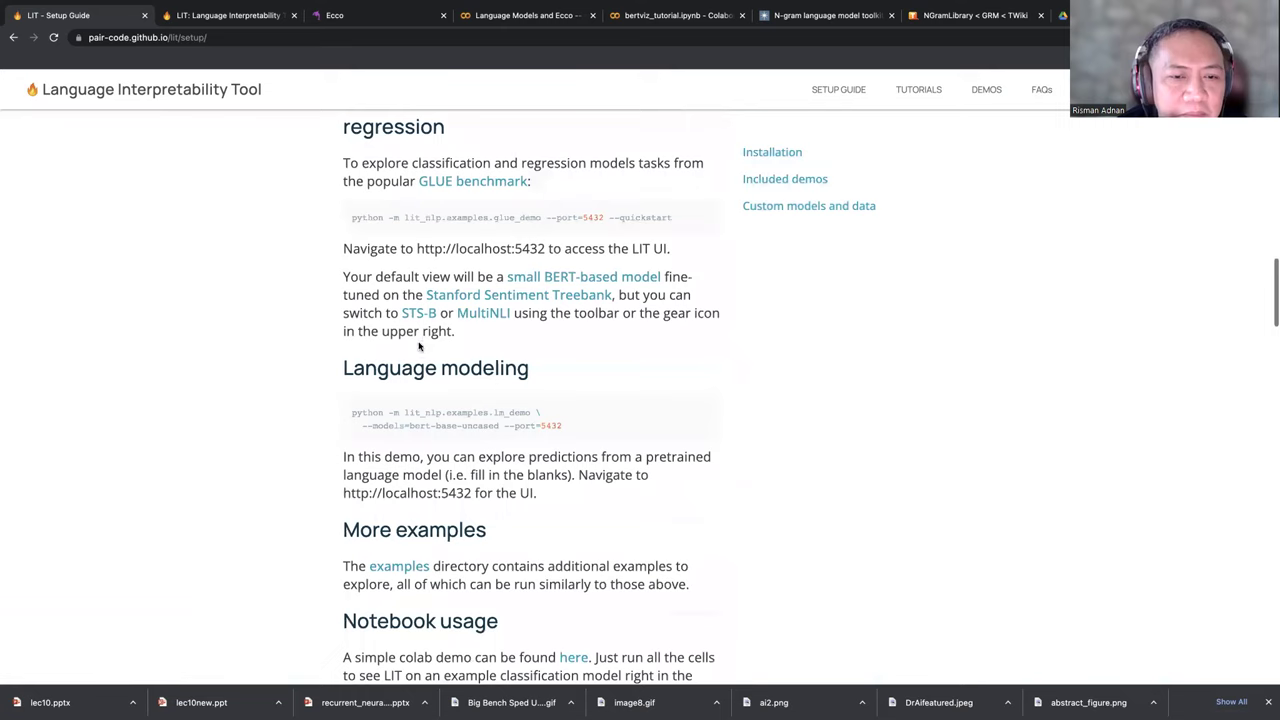
scroll(418, 345, "up", 20)
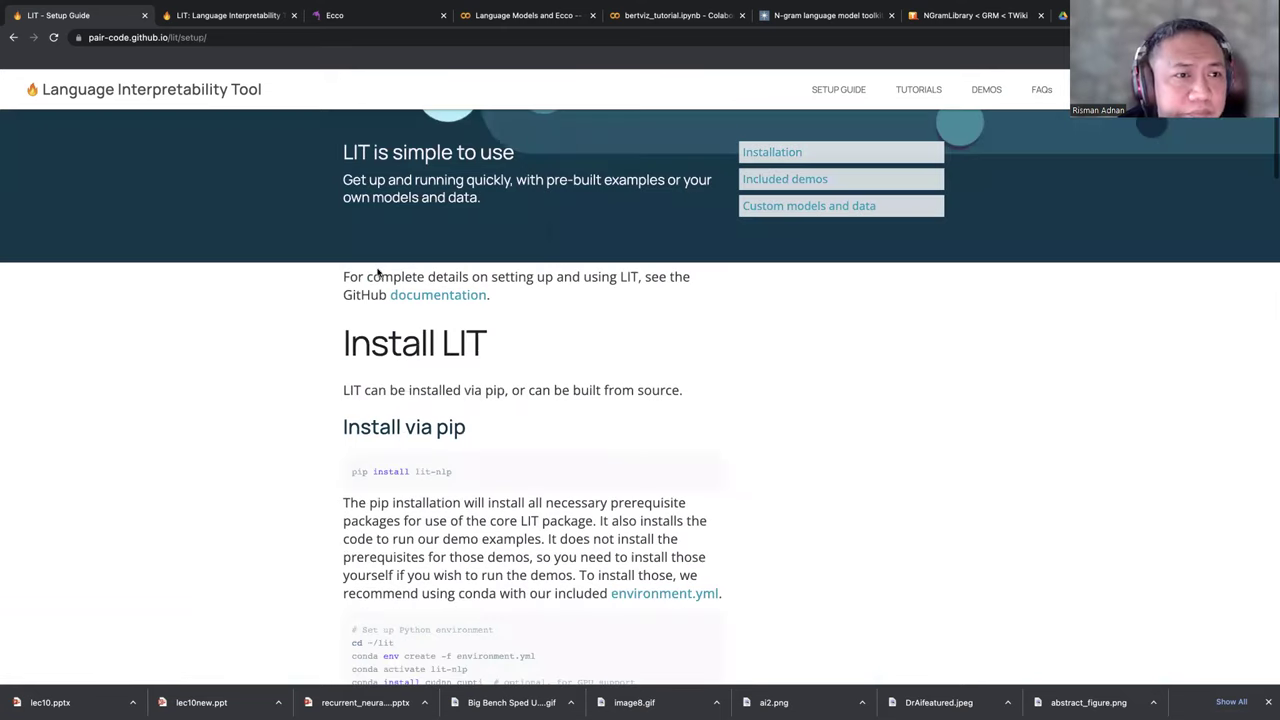
Step: Return to the LIT demo and step through the first datapoints up to "it 's slow -- very , very slow ."
left_click(200, 20)
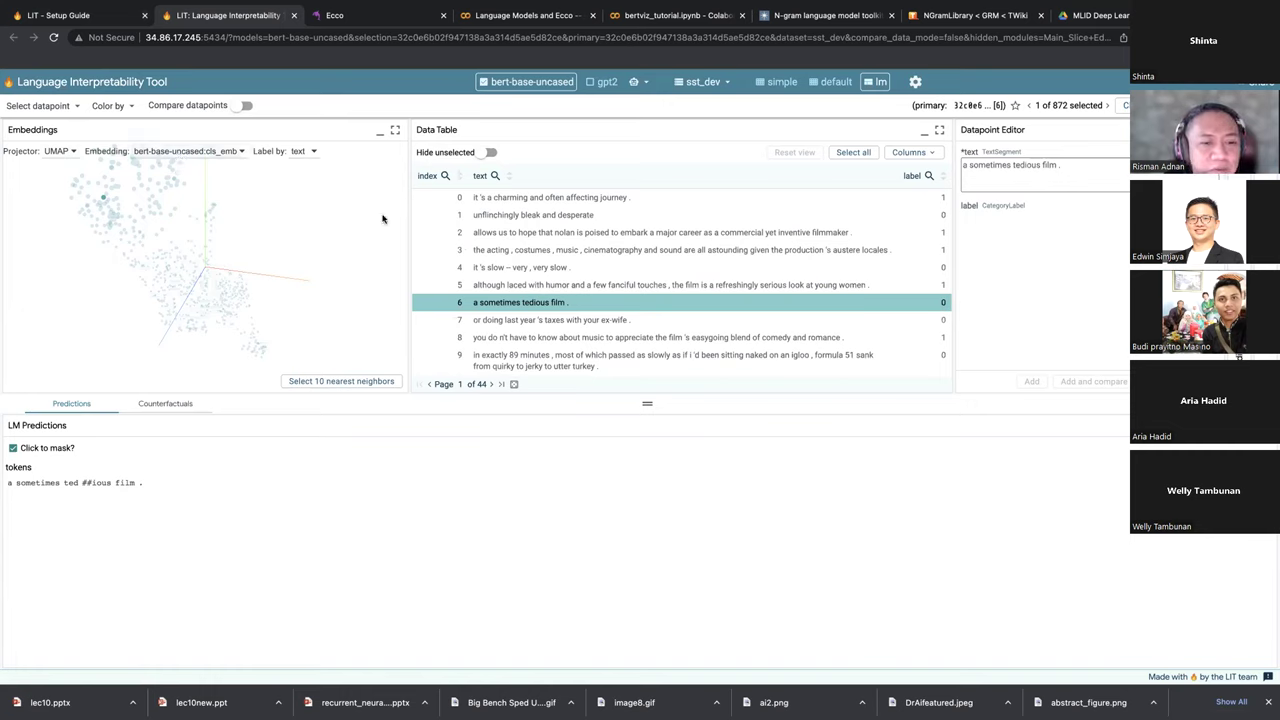
left_click(526, 199)
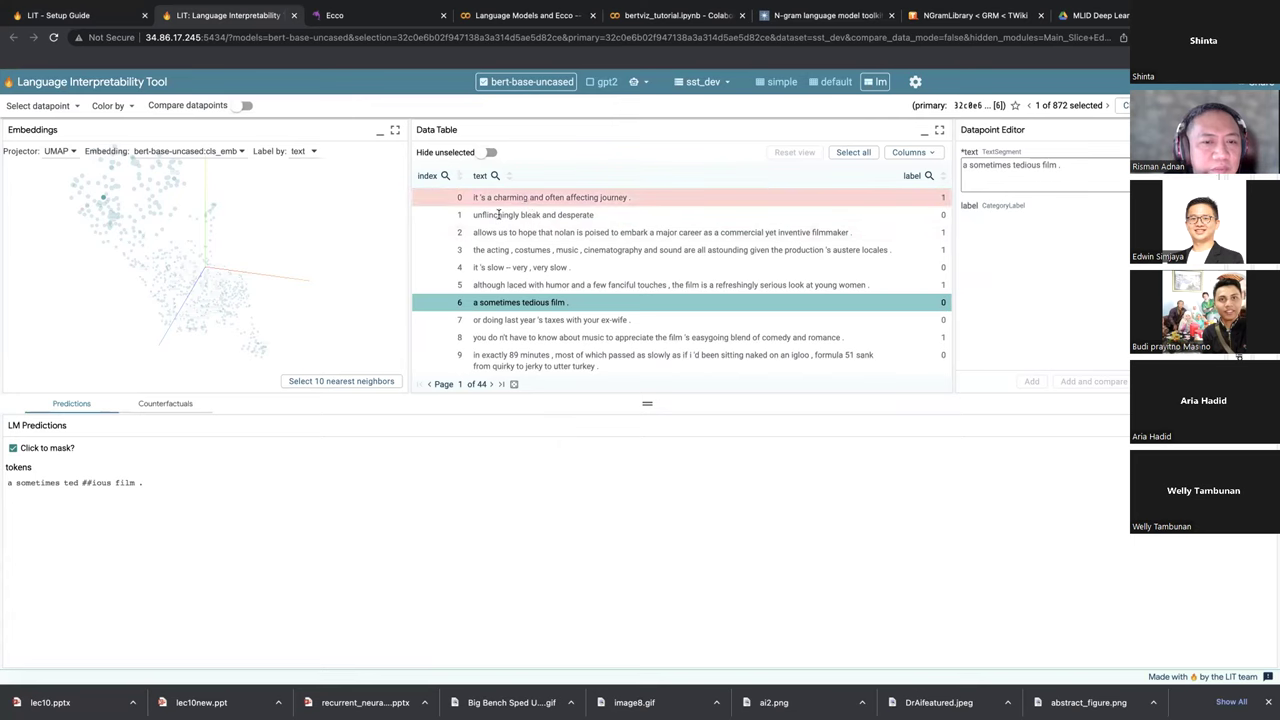
left_click(497, 215)
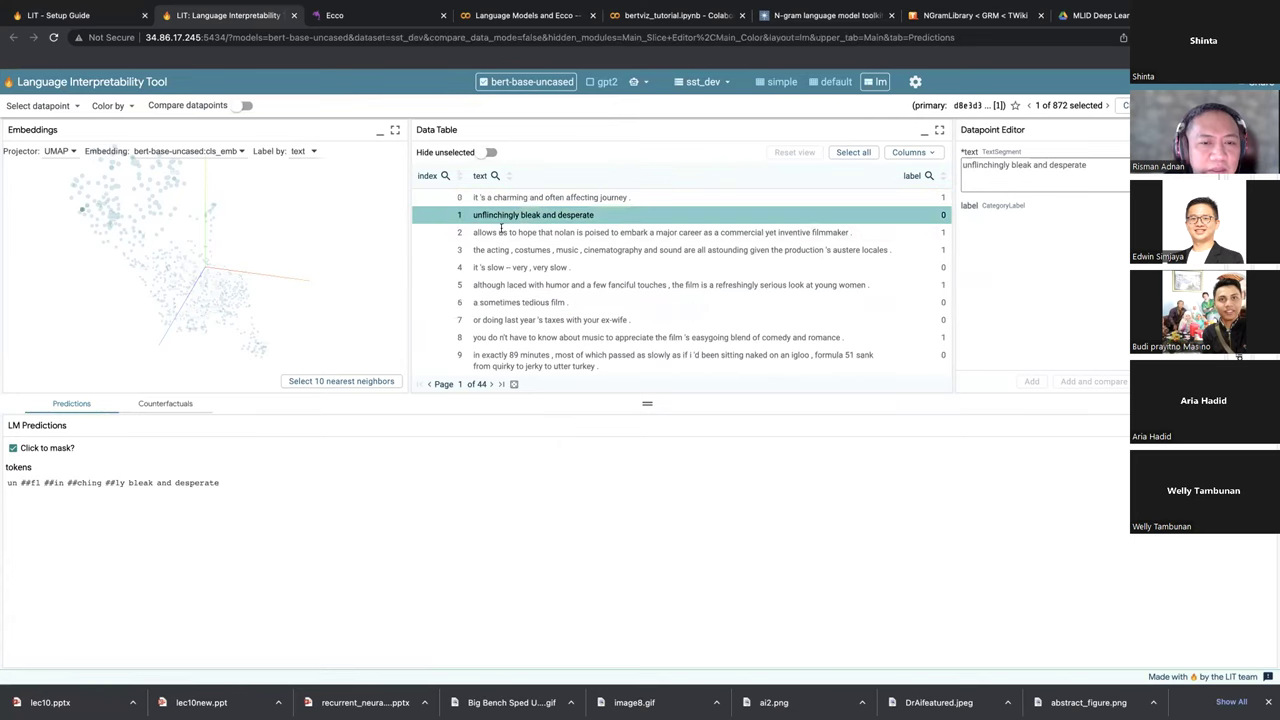
left_click(501, 223)
left_click(513, 244)
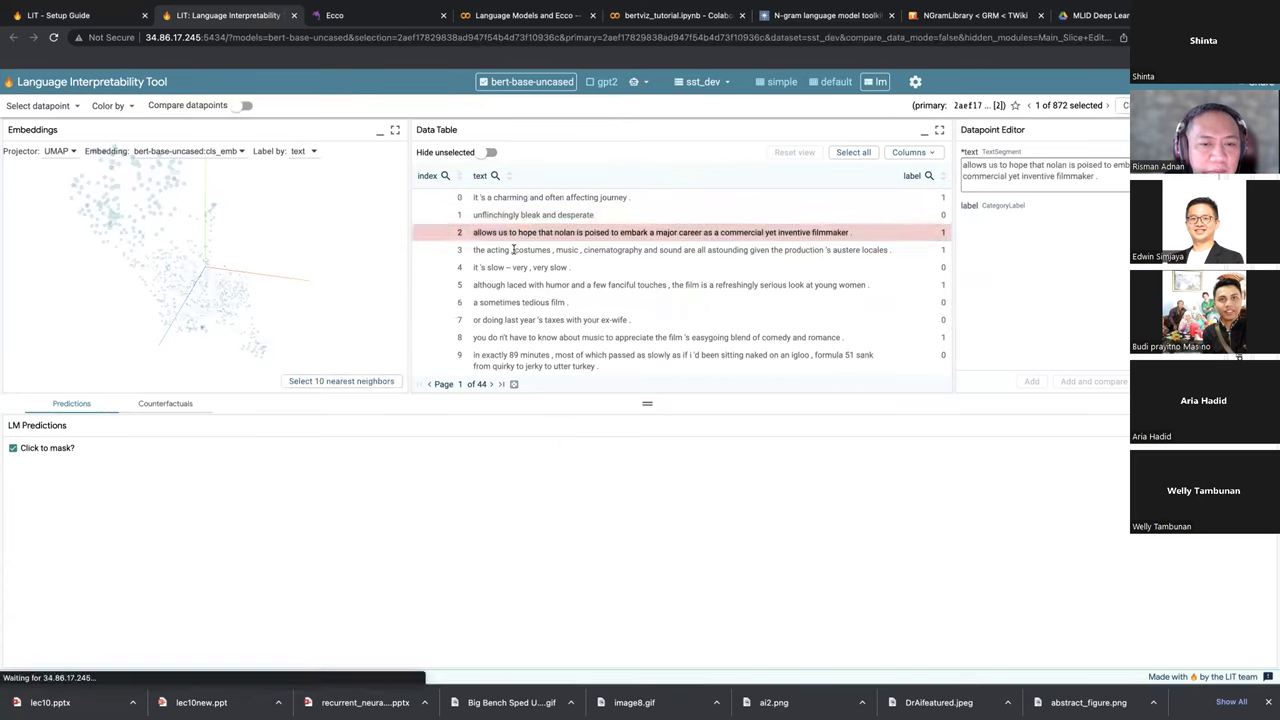
left_click(515, 254)
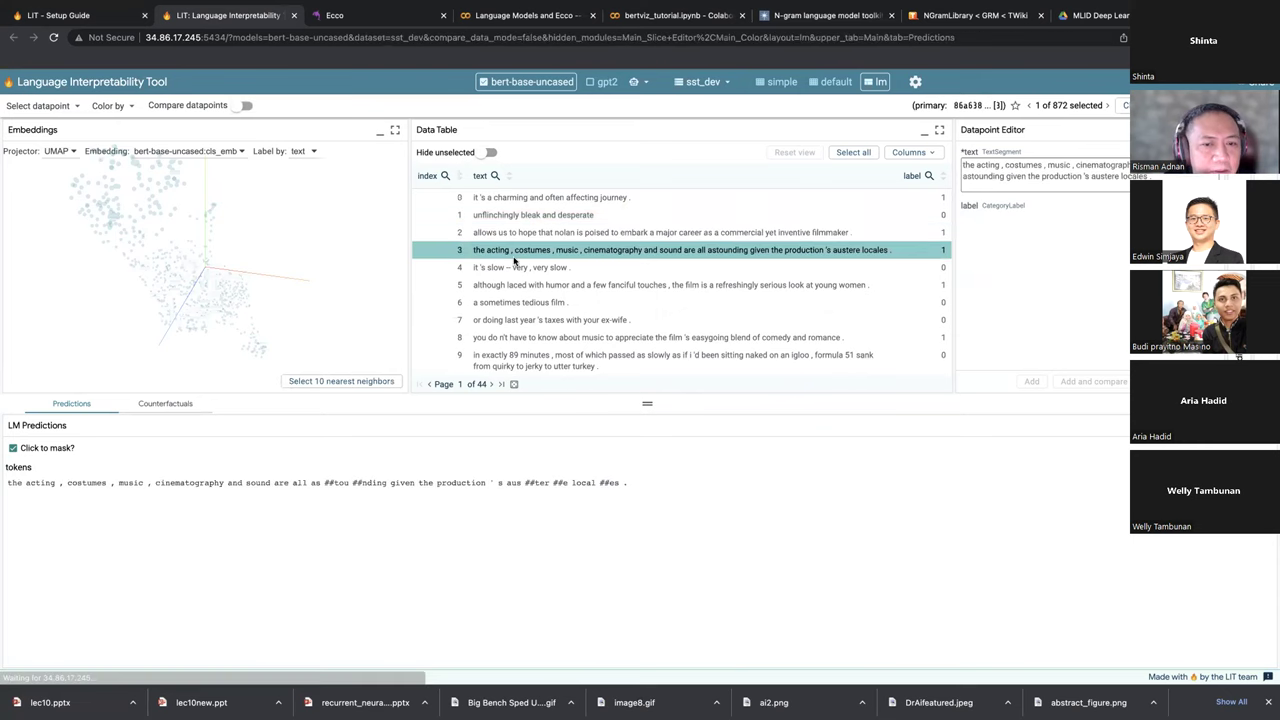
left_click(515, 259)
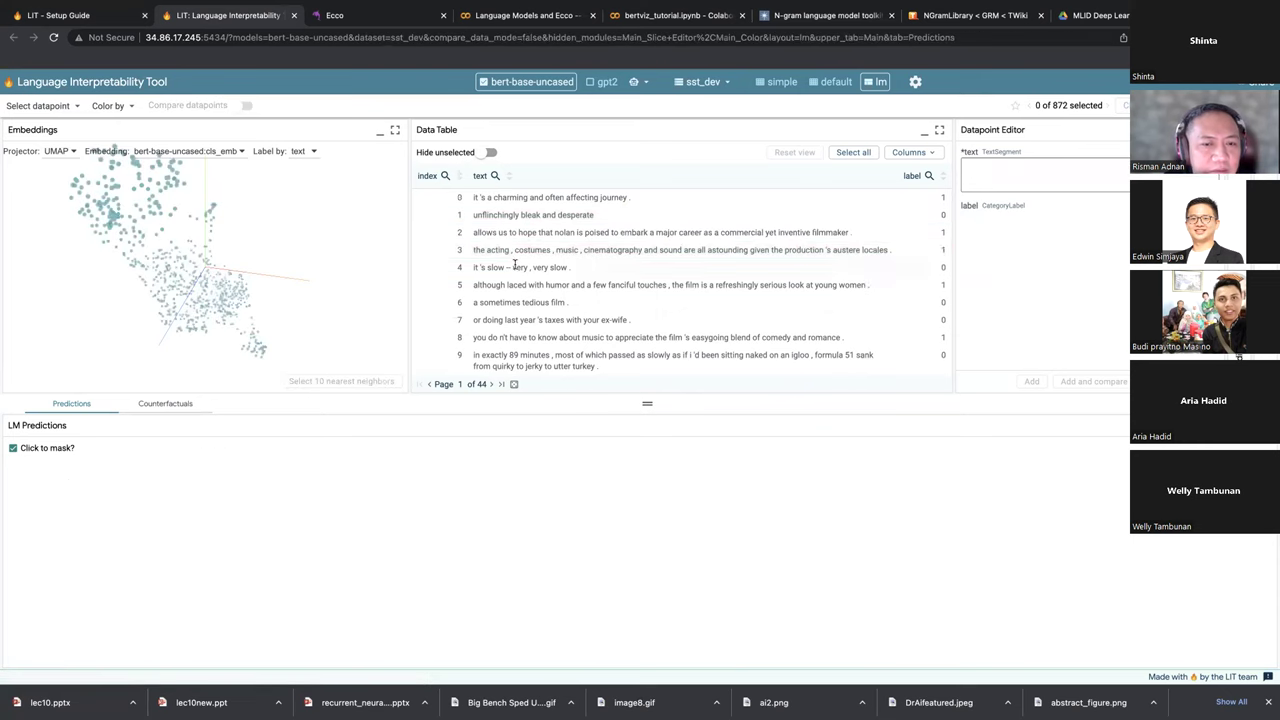
left_click(515, 268)
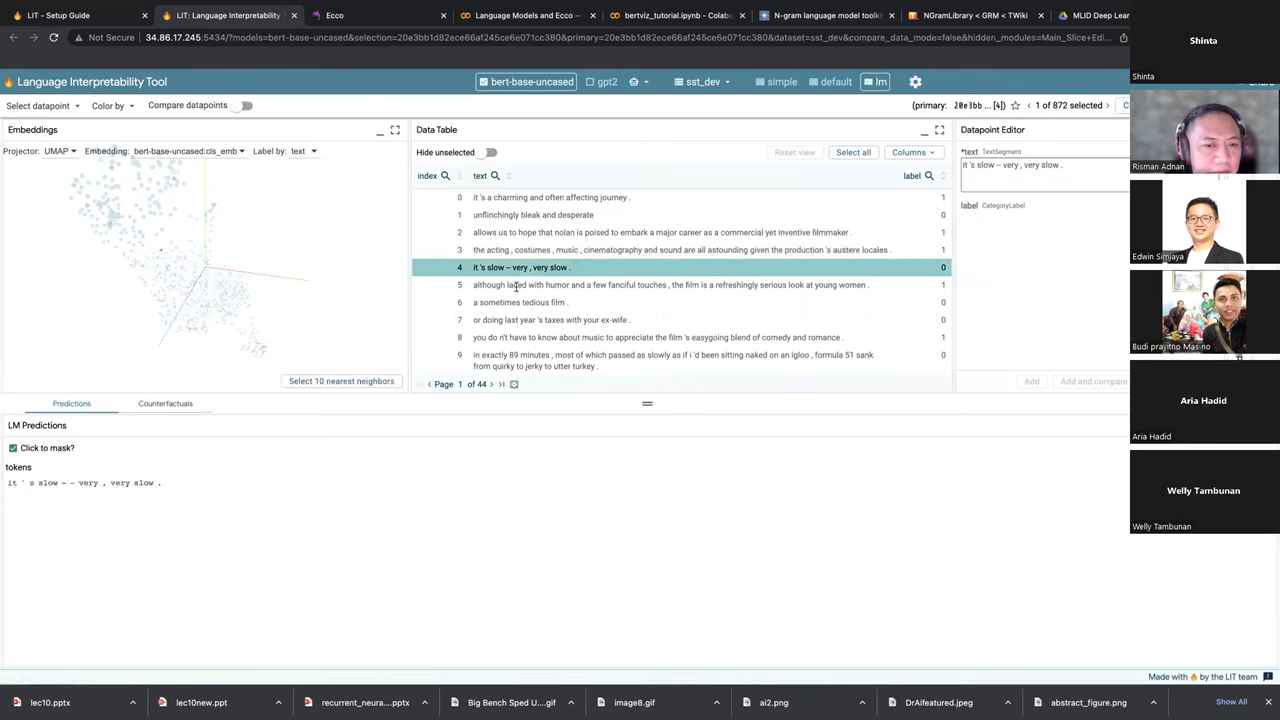
Step: Select the datapoint "a sometimes tedious film ." and its 10 nearest neighbors in the embedding projection
left_click(516, 287)
key("Down")
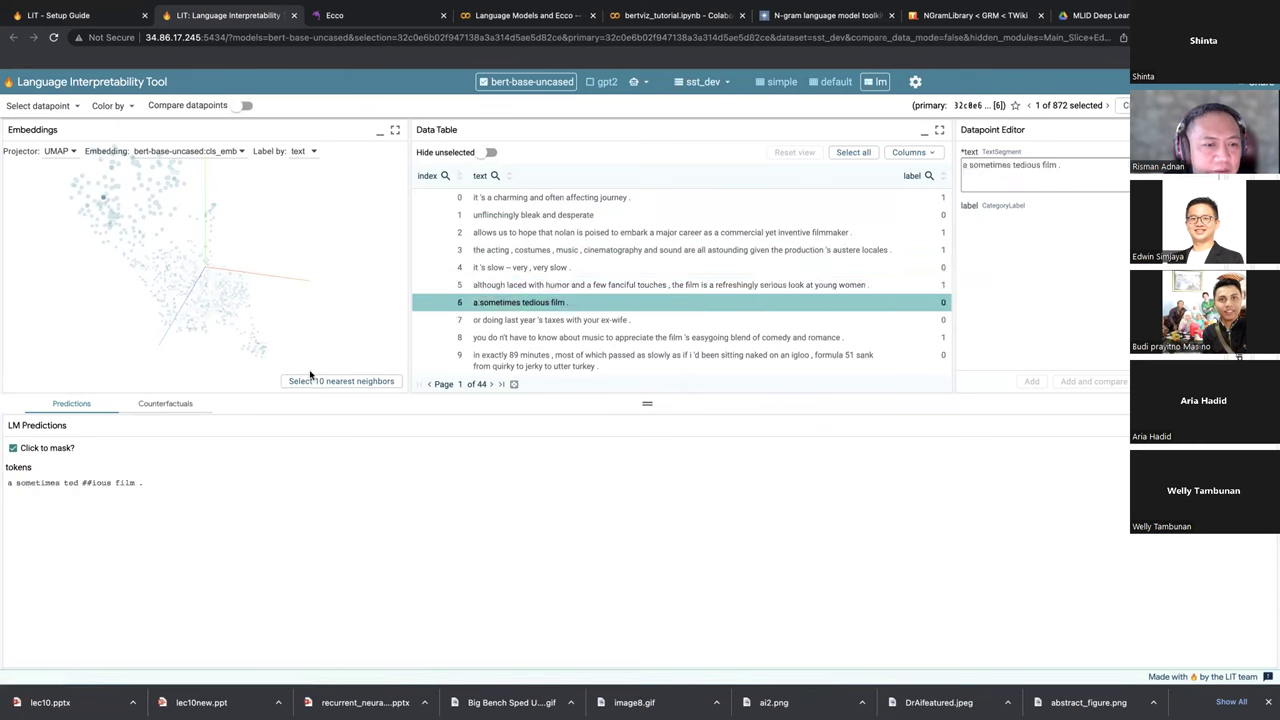
left_click(310, 382)
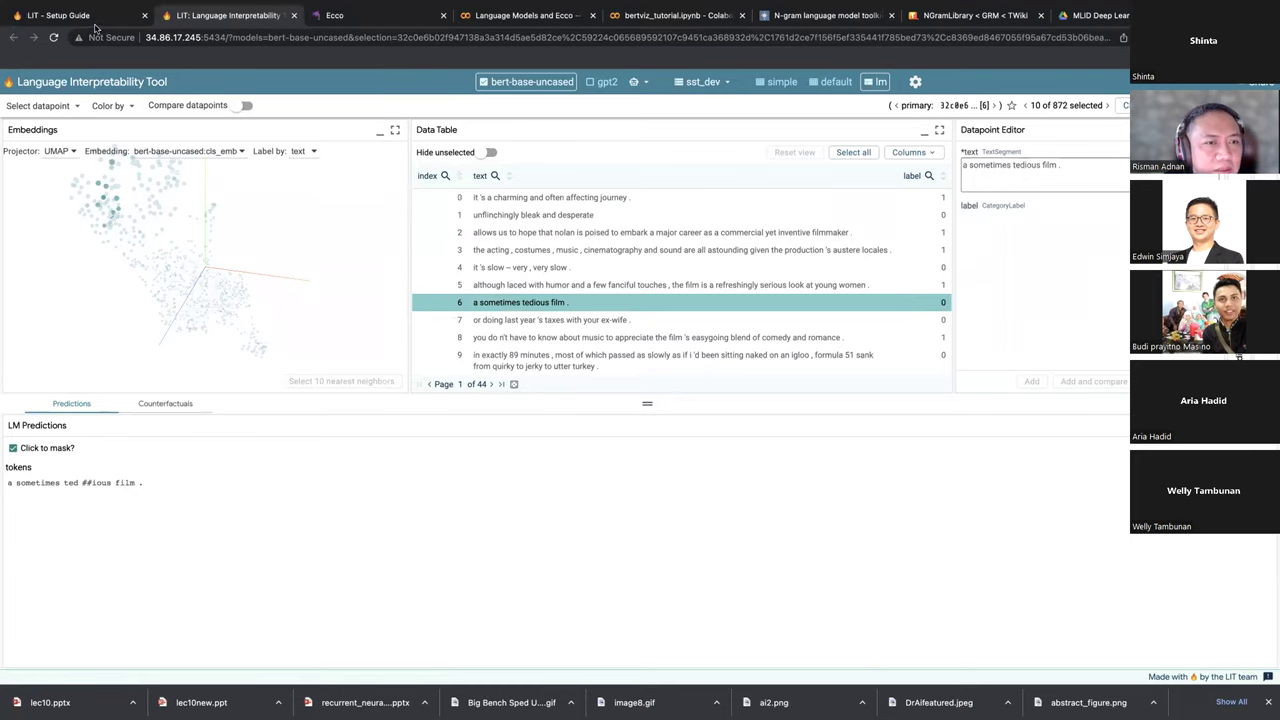
Step: Close the LIT setup guide and the LIT demo pages, leaving the Ecco documentation page open
left_click(127, 15)
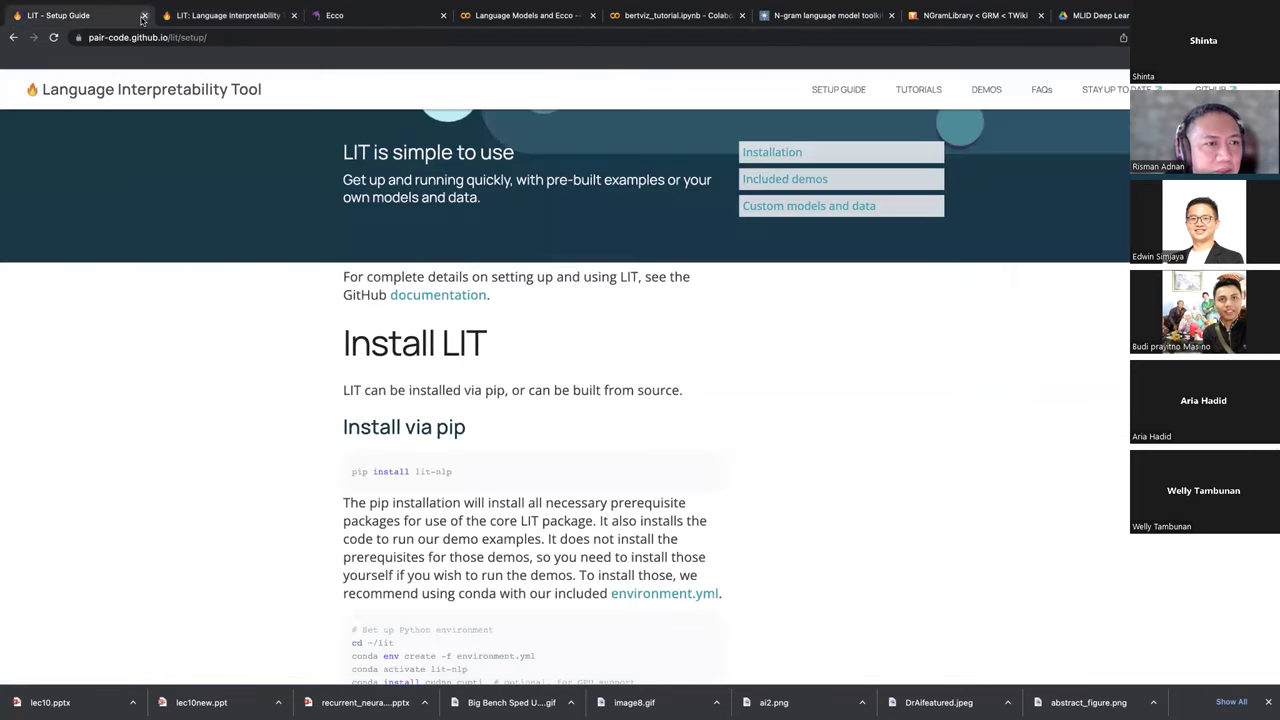
left_click(143, 16)
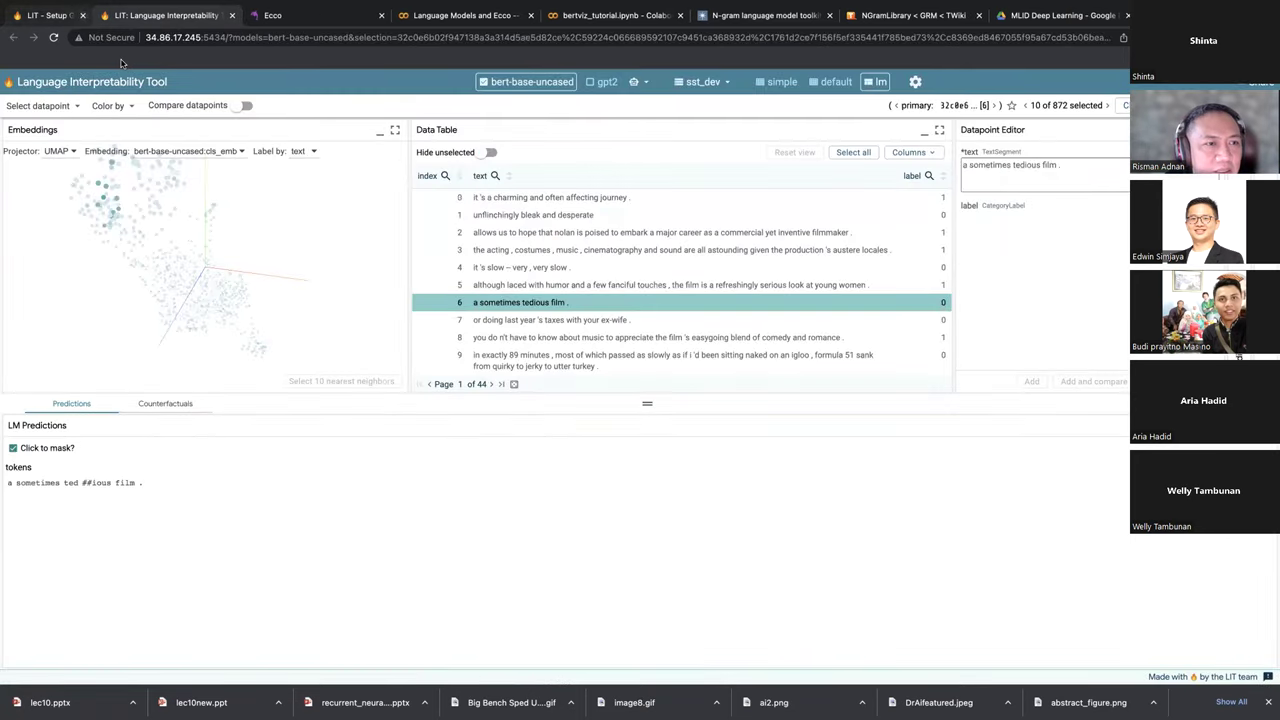
left_click(145, 16)
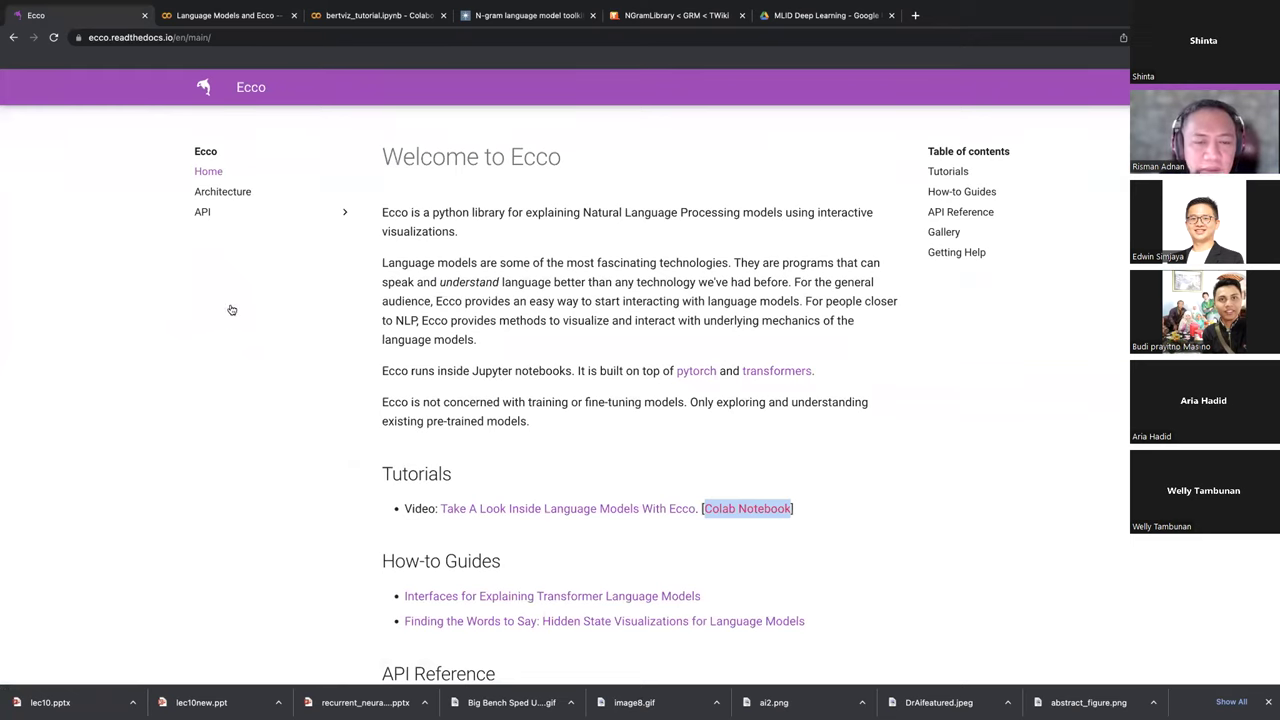
Step: Switch to the PowerPoint deck "Lecture 7 - Introduction to Language Model" and open its title slide in normal view with the notes area collapsed
key("super+Tab")
key("super+Tab")
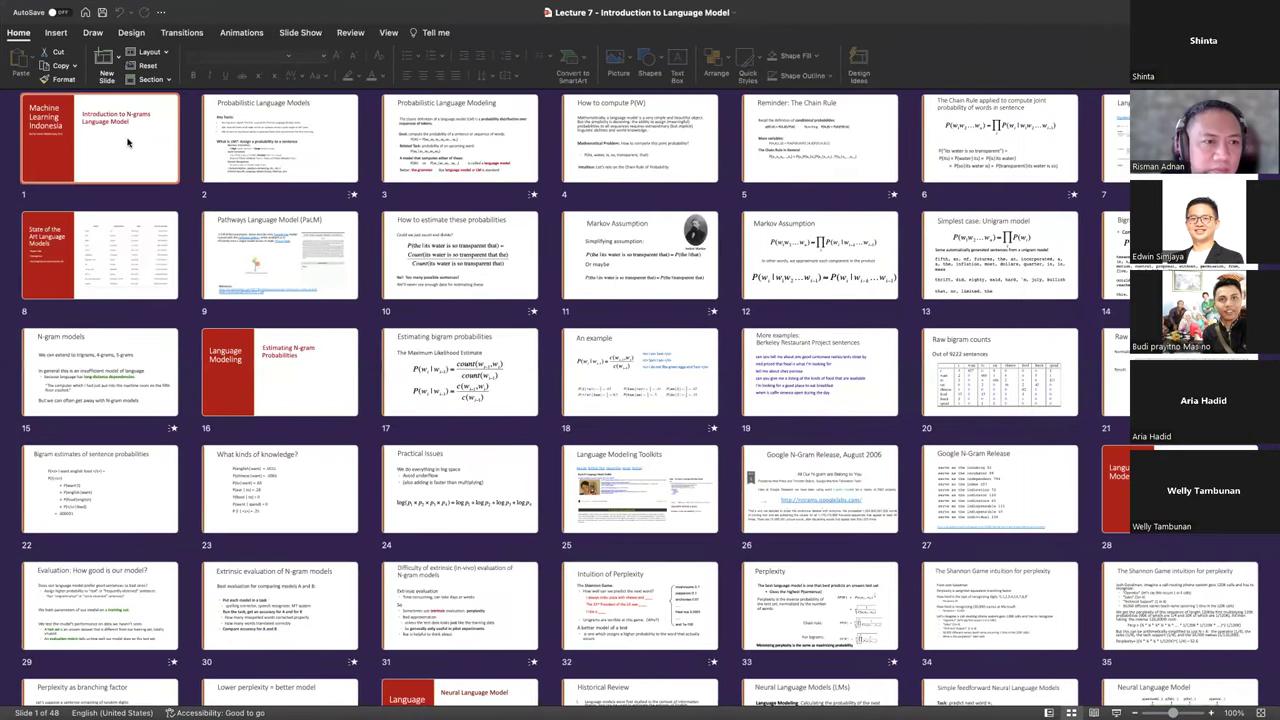
double_click(127, 142)
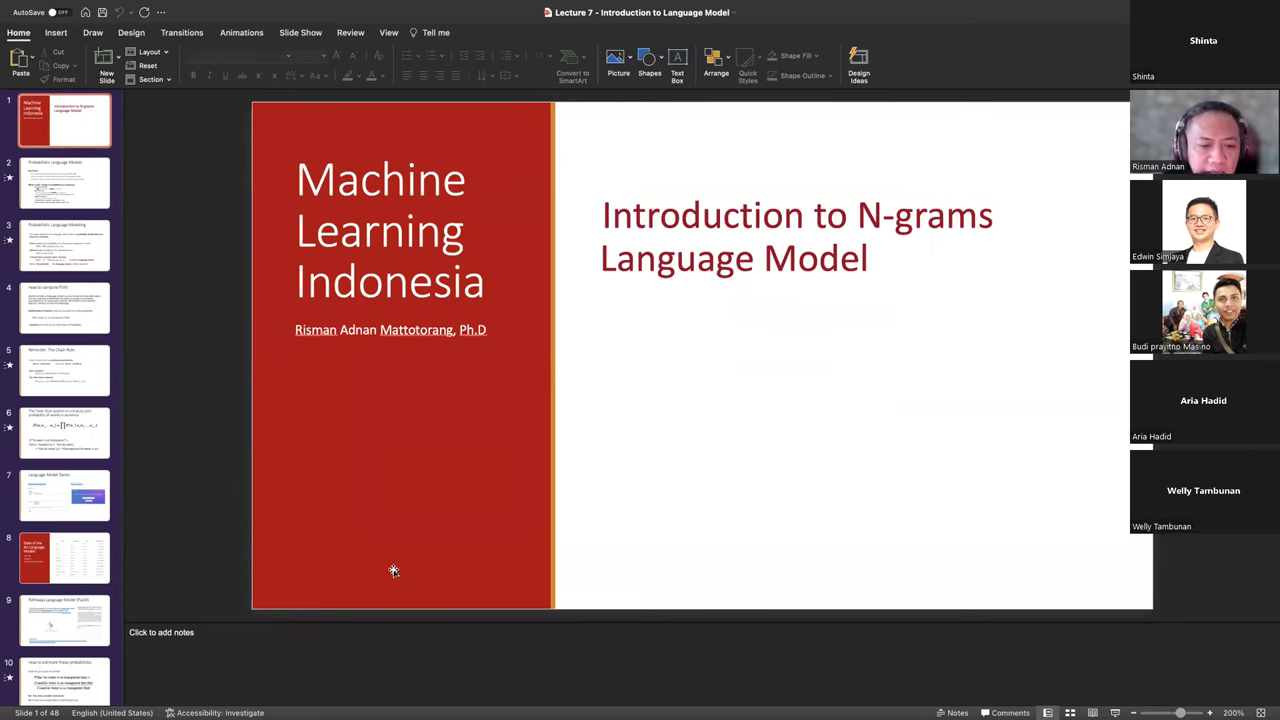
left_click_drag(442, 624, 476, 704)
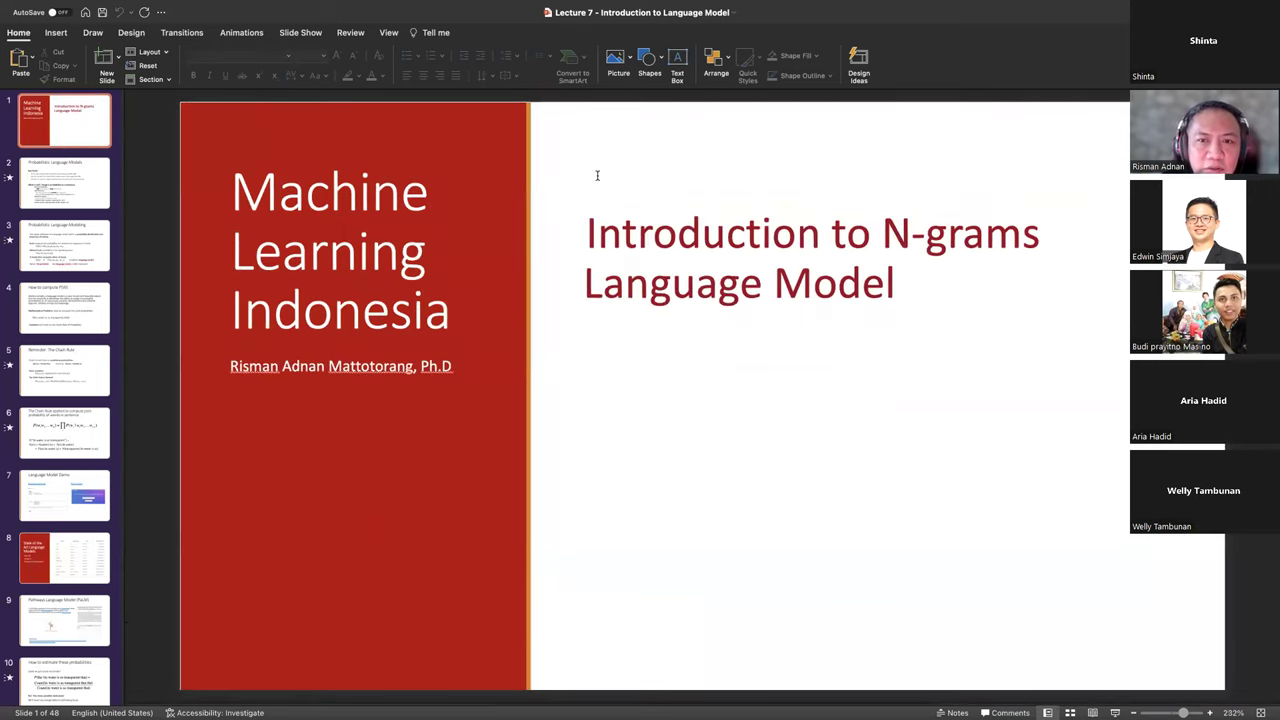